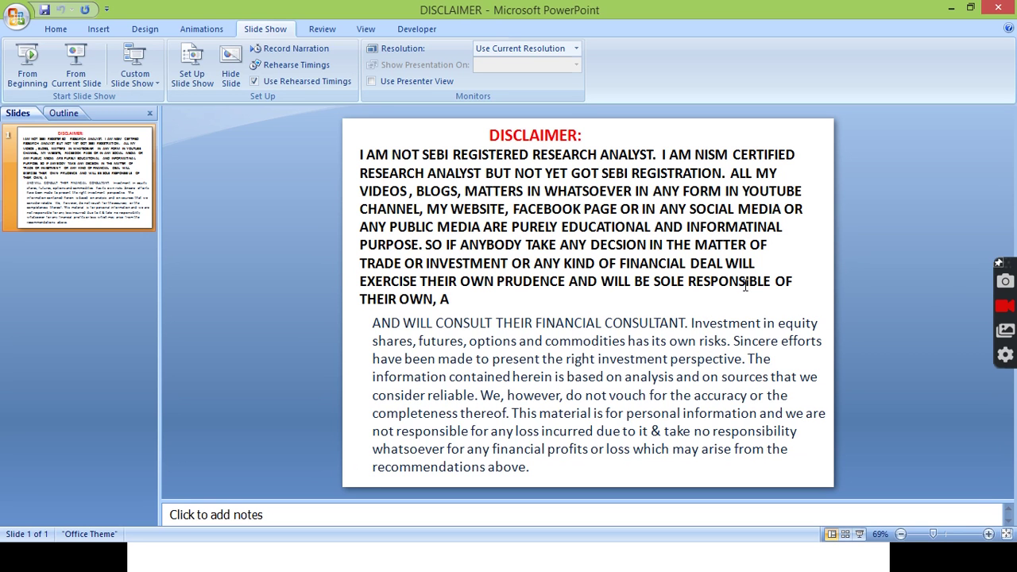
- Close the DISCLAIMER and SAFE STOCK TRADING AND INVESTMENT 1 presentations
click(999, 8)
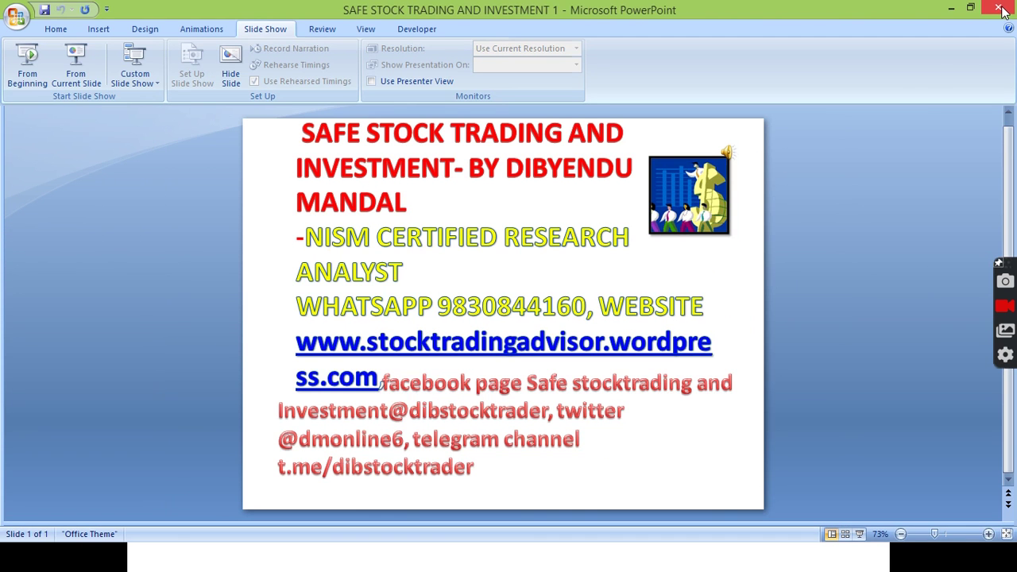
click(1000, 9)
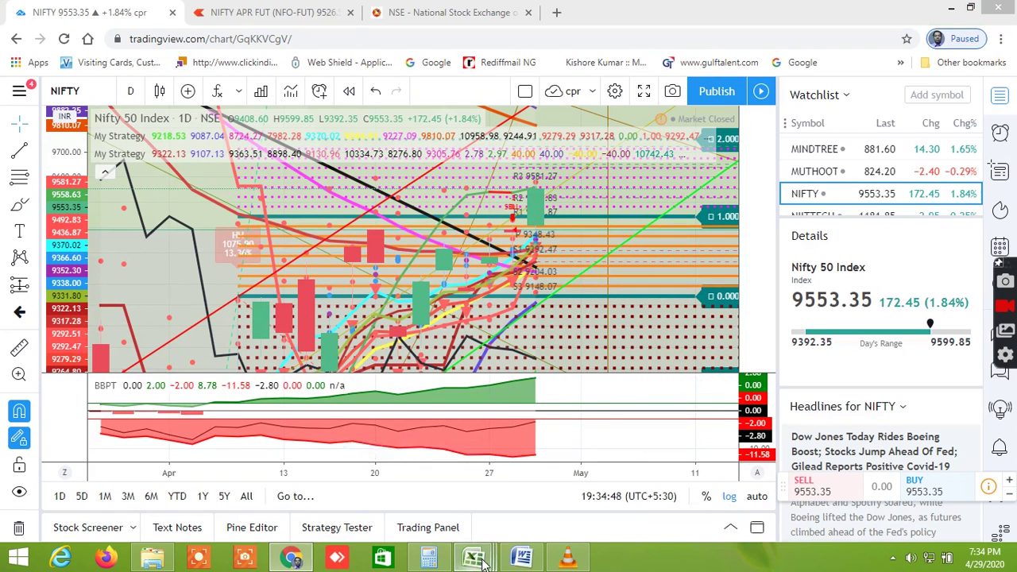
- Switch to Excel and bring up the BUY LEVEL AND SELL LEVEL CUM SCREENER workbook
mouse_move(479, 555)
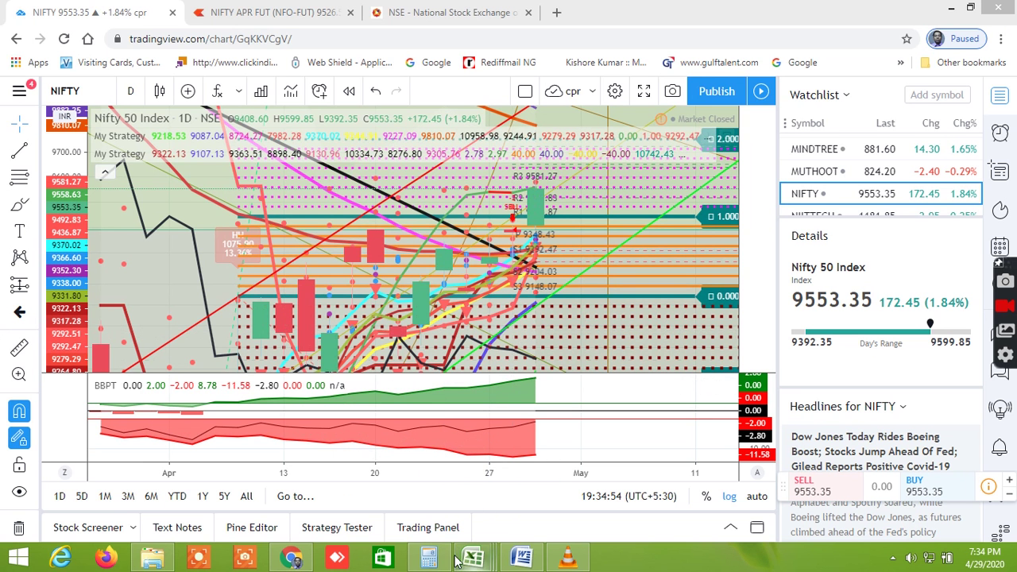
click(487, 560)
mouse_move(418, 485)
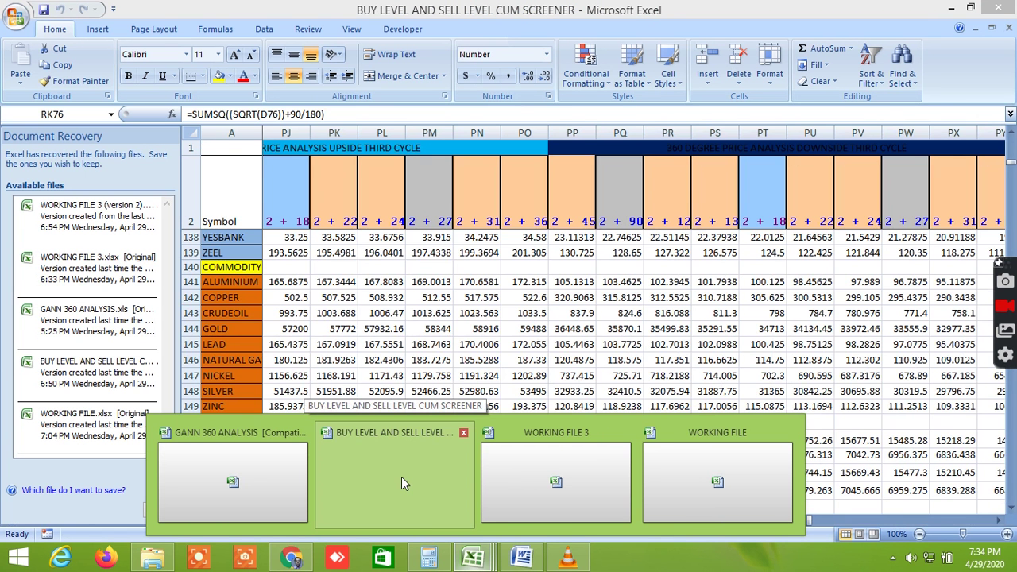
click(401, 477)
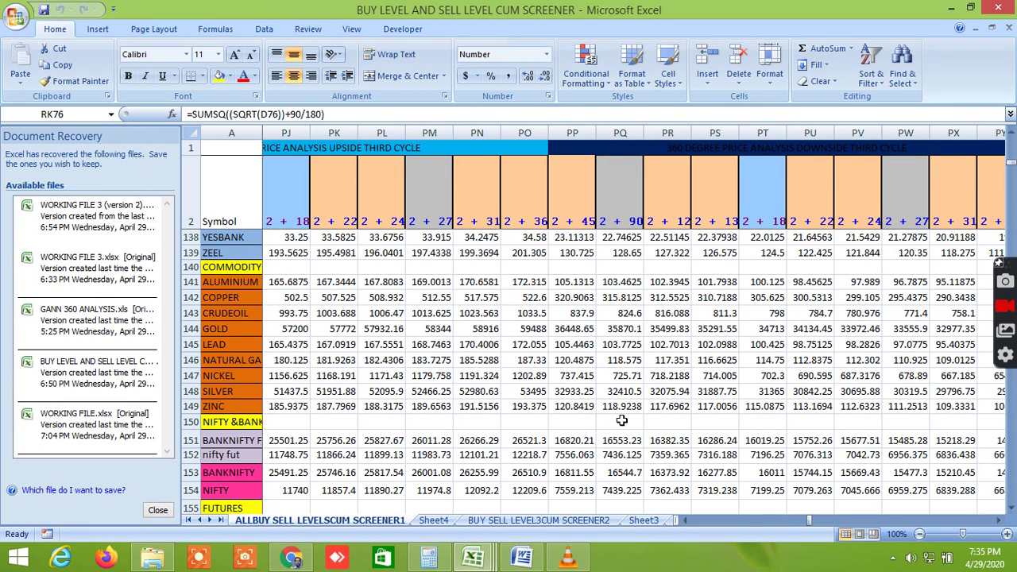
- Switch to the Word document ONLINE WEBINAR ON STOCK MARKET TRAINING and read it down to the registration and payment website
click(522, 558)
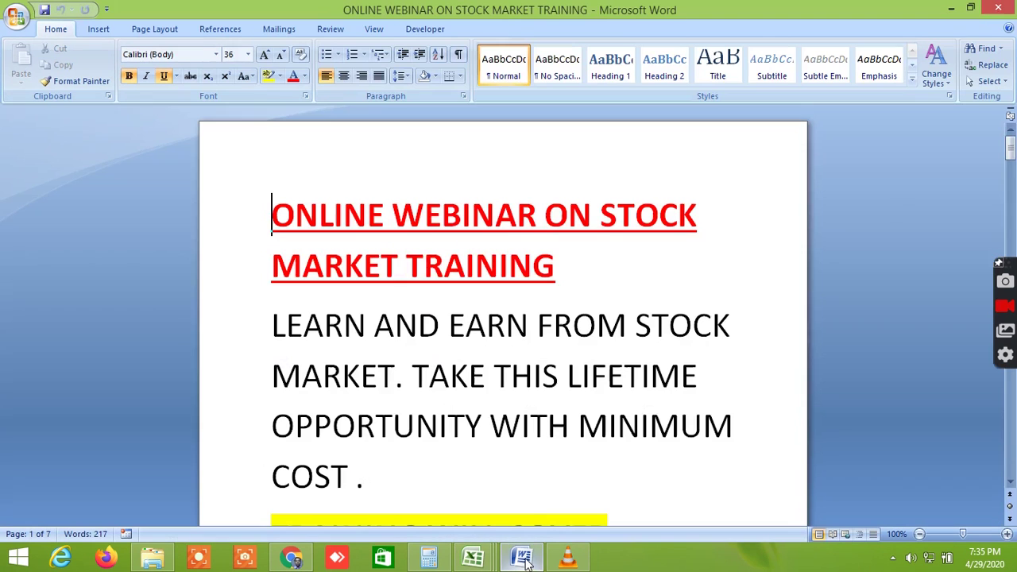
click(1010, 483)
click(1010, 483)
click(1011, 482)
click(1010, 483)
click(1010, 482)
click(1010, 482)
click(1011, 482)
click(1010, 482)
click(1010, 483)
click(1011, 482)
click(1010, 483)
click(1010, 483)
click(1010, 482)
click(1010, 483)
click(1010, 483)
click(1010, 482)
click(1010, 483)
click(1010, 483)
click(1011, 482)
click(1010, 482)
click(1011, 482)
click(1011, 483)
click(1010, 483)
click(1010, 482)
click(1010, 483)
click(1011, 482)
click(1010, 483)
click(1011, 483)
click(1010, 482)
click(1010, 482)
click(1010, 482)
click(1010, 482)
click(1010, 482)
click(1010, 482)
click(1011, 482)
click(1010, 482)
click(1010, 482)
click(1010, 483)
click(1011, 483)
click(1010, 482)
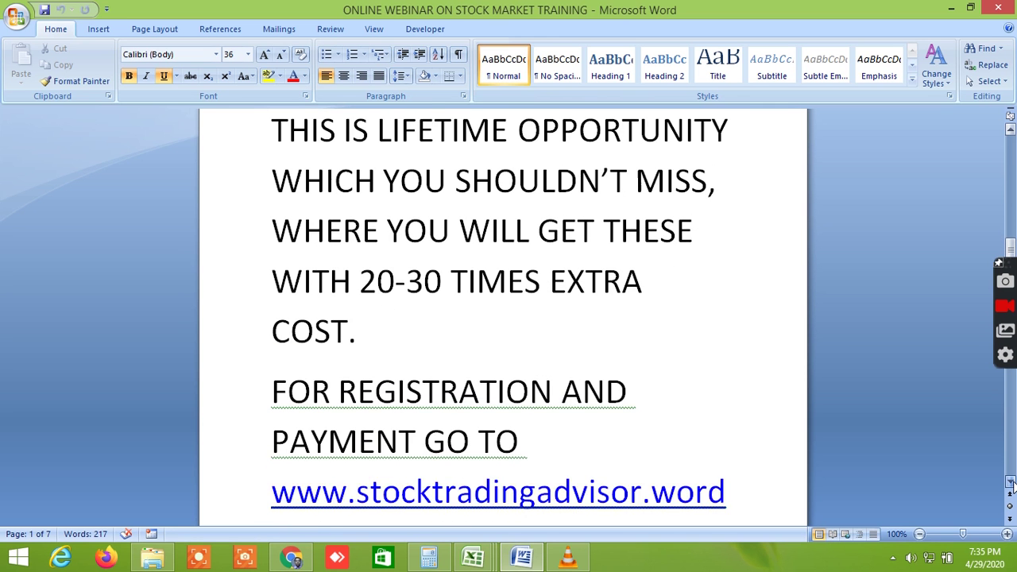
click(1010, 483)
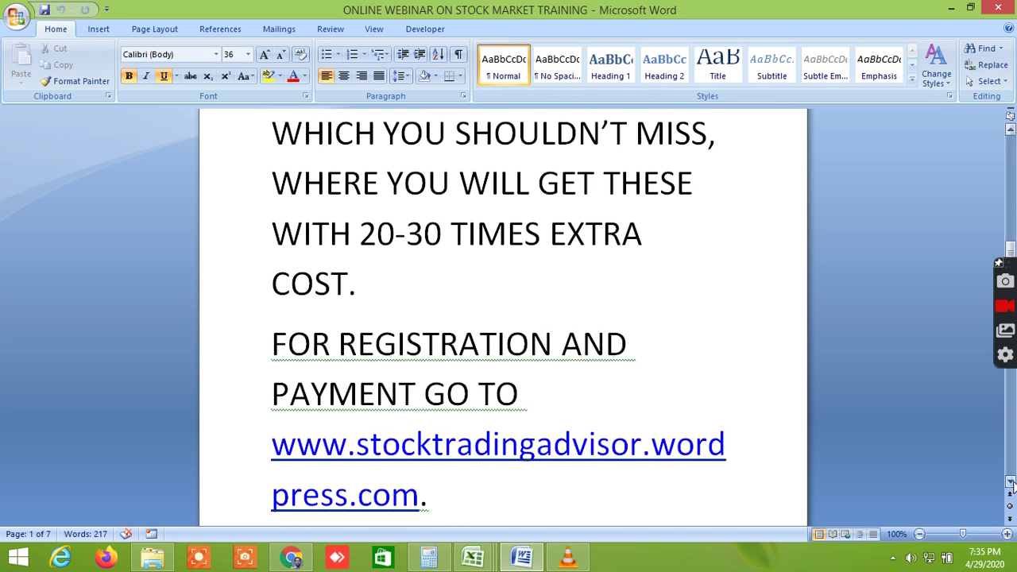
click(951, 10)
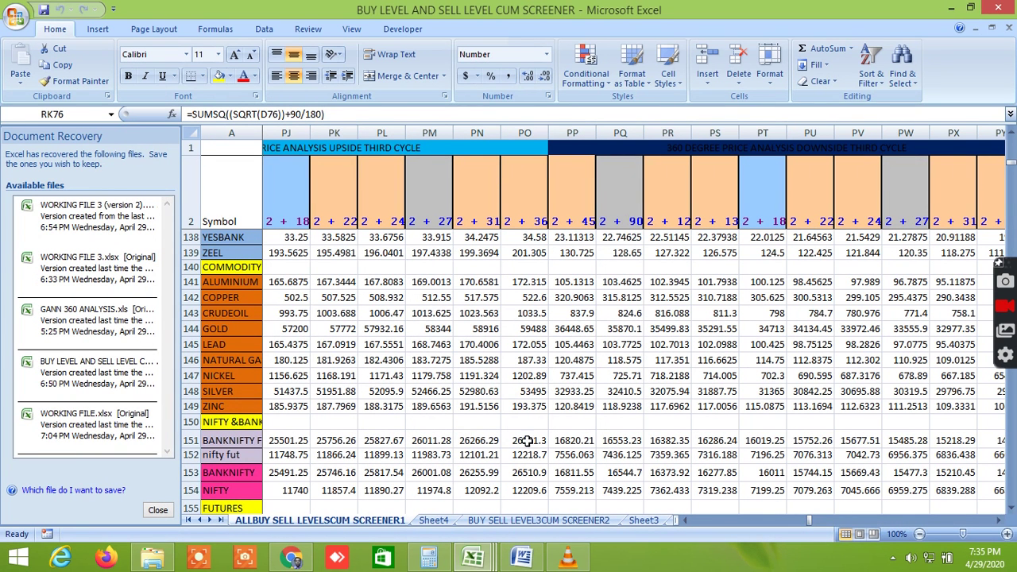
- Switch to the TradingView NIFTY daily chart in Chrome and examine the late-April 2020 candles against the pivot levels
mouse_move(485, 561)
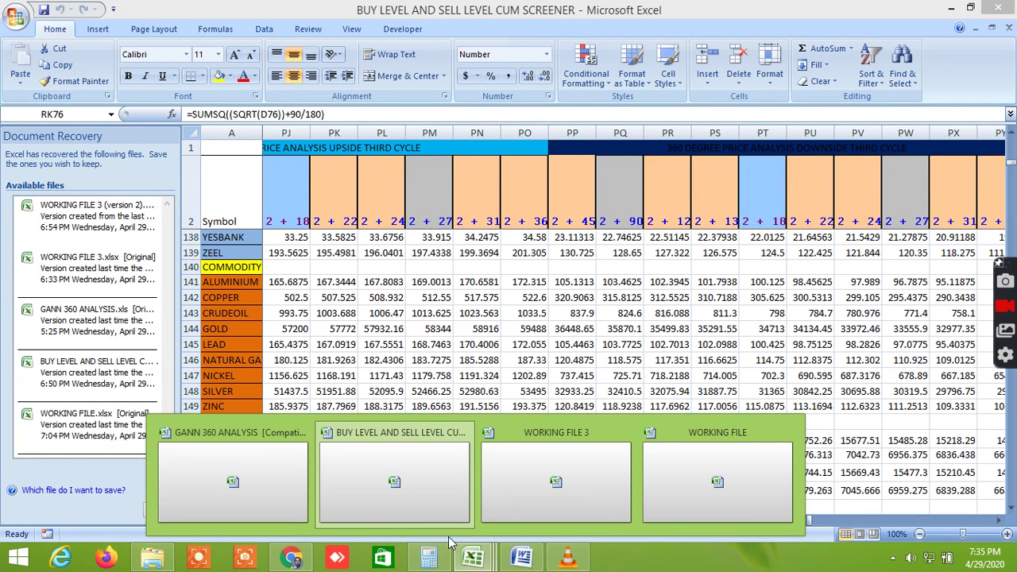
click(292, 558)
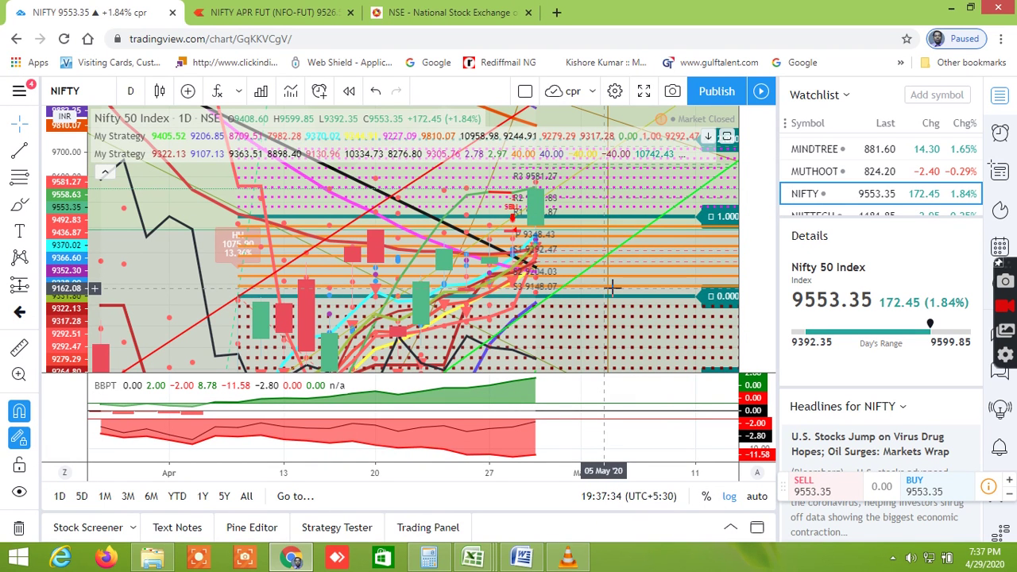
mouse_move(473, 561)
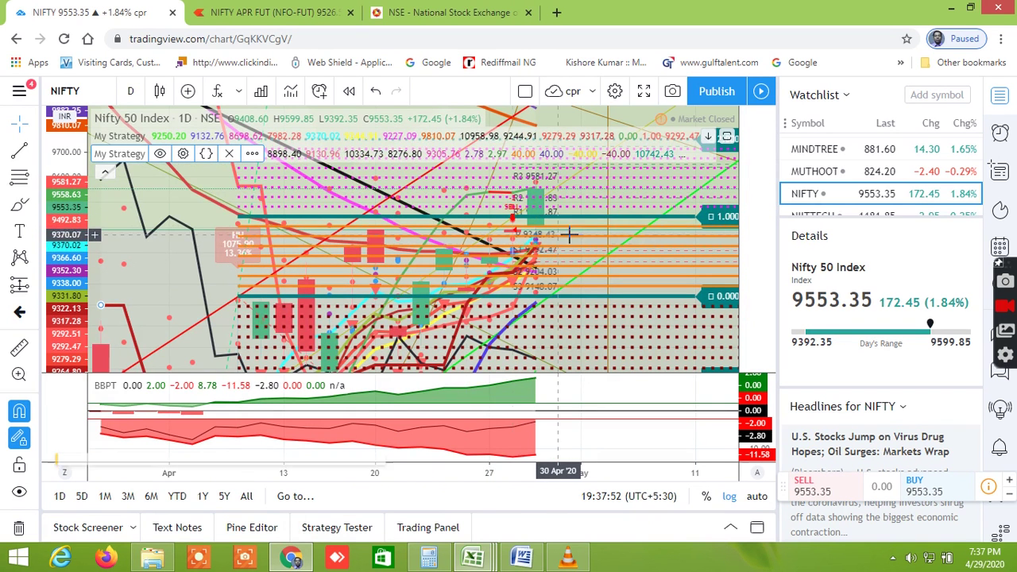
scroll(563, 240, up, 1)
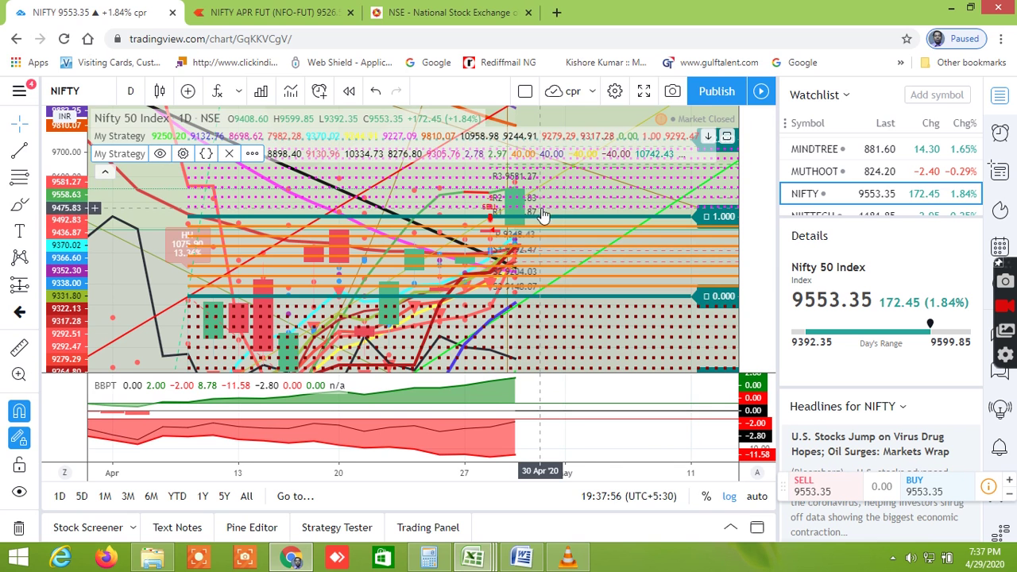
scroll(551, 217, up, 1)
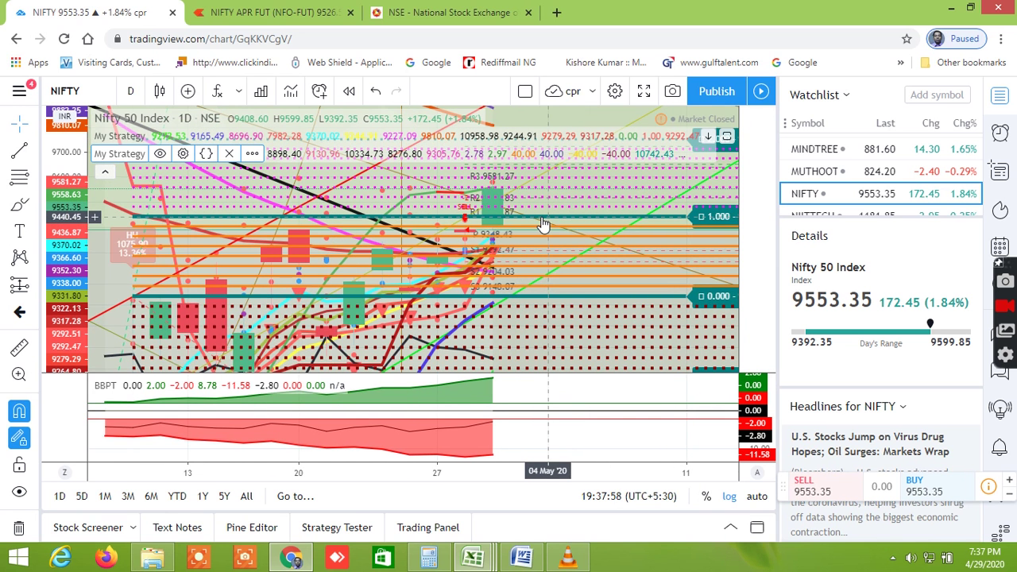
scroll(542, 225, up, 2)
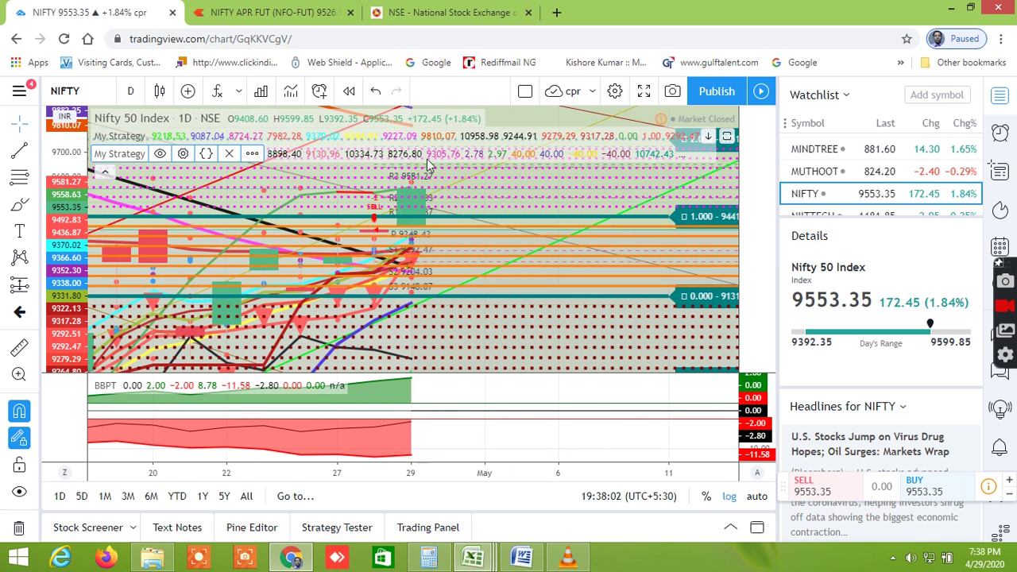
drag(465, 194, 507, 194)
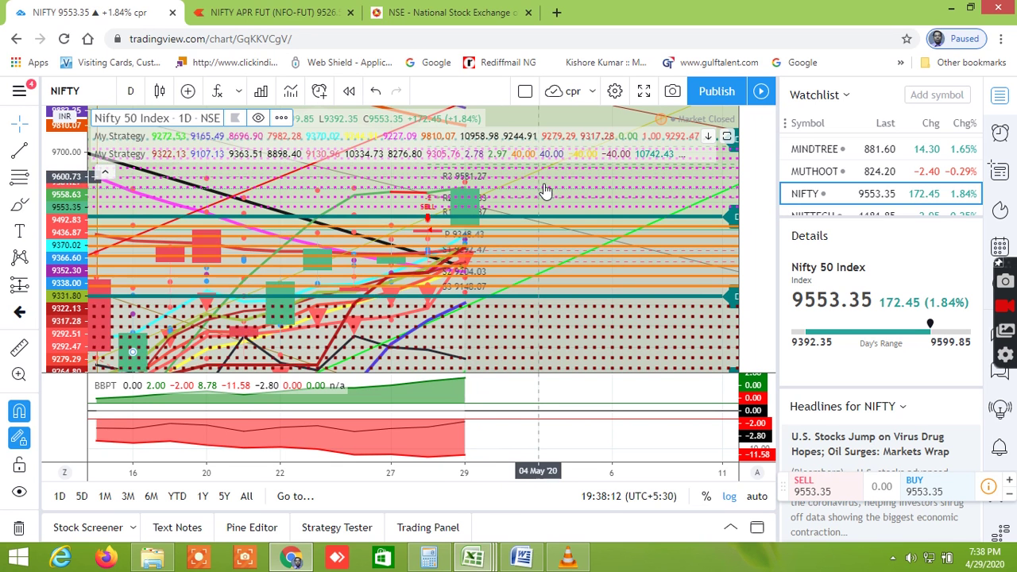
drag(591, 200, 598, 206)
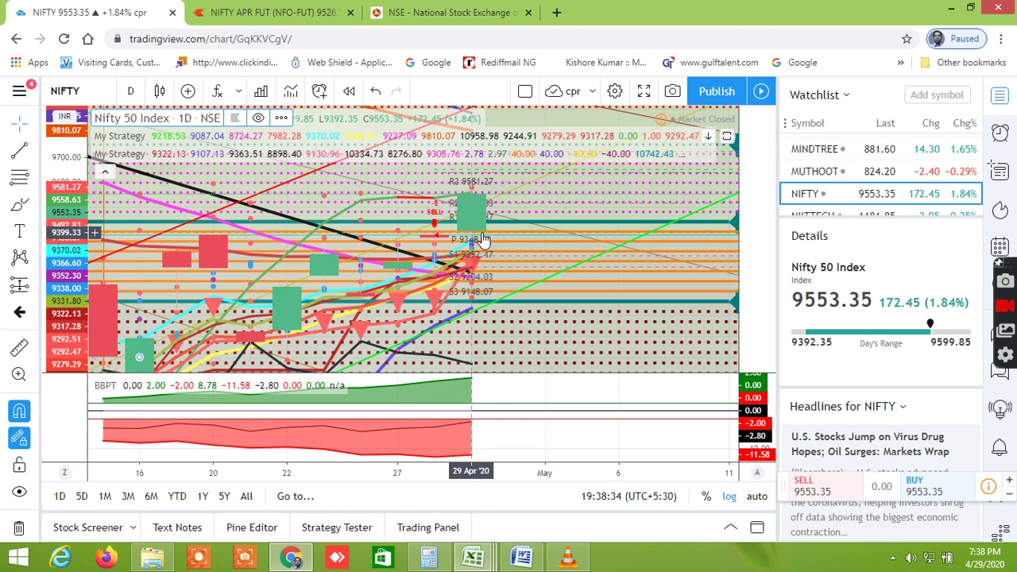
scroll(539, 287, down, 2)
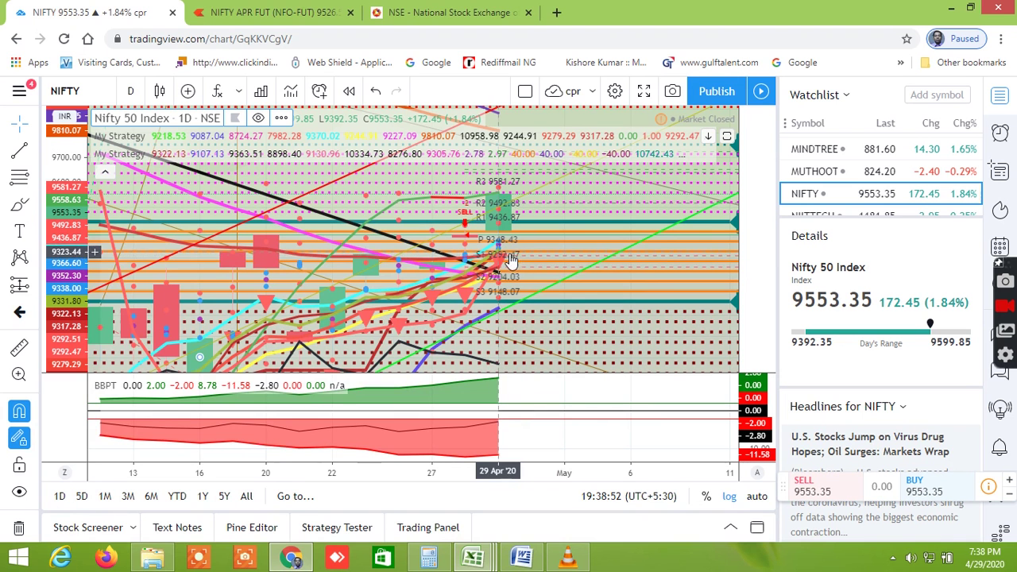
scroll(554, 268, up, 1)
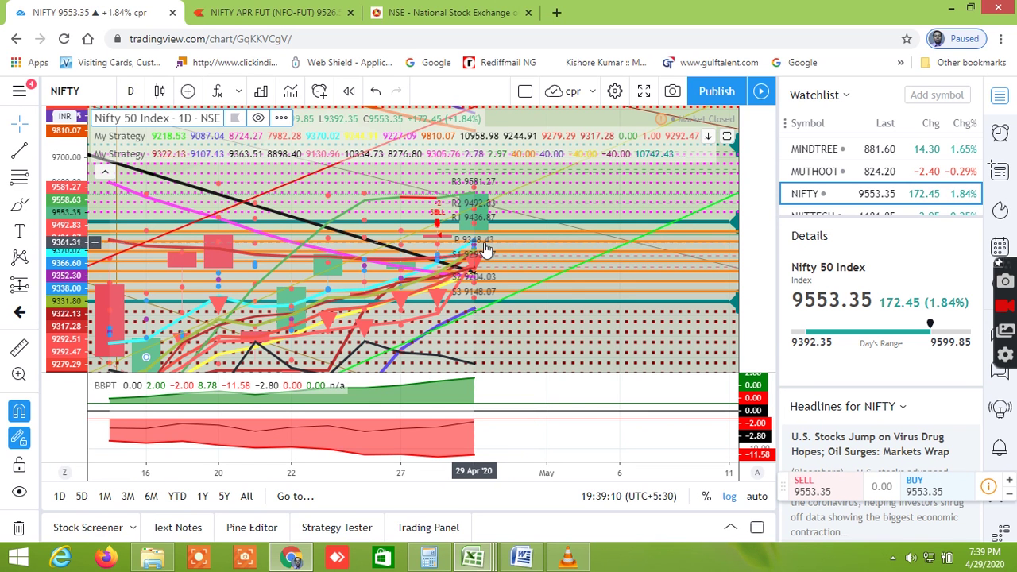
- Collapse the indicator legend on the NIFTY chart and compress the price scale to cover a wider price range
click(106, 176)
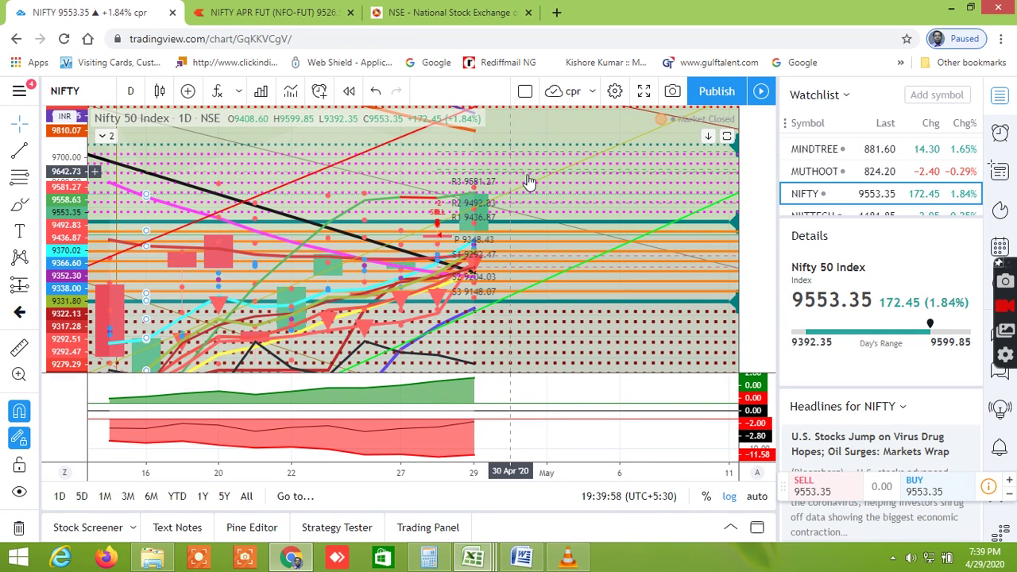
scroll(530, 182, down, 1)
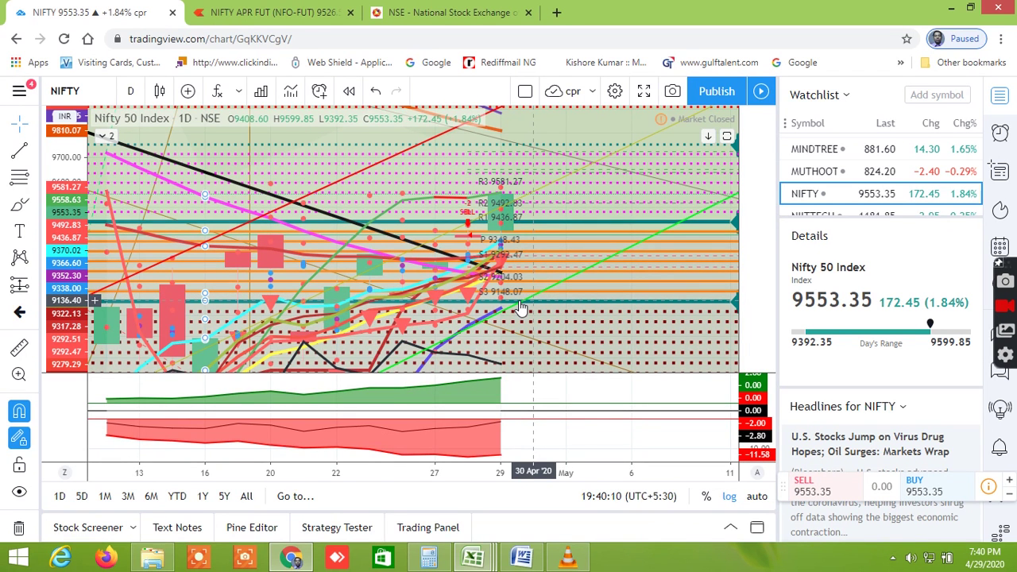
scroll(521, 308, down, 2)
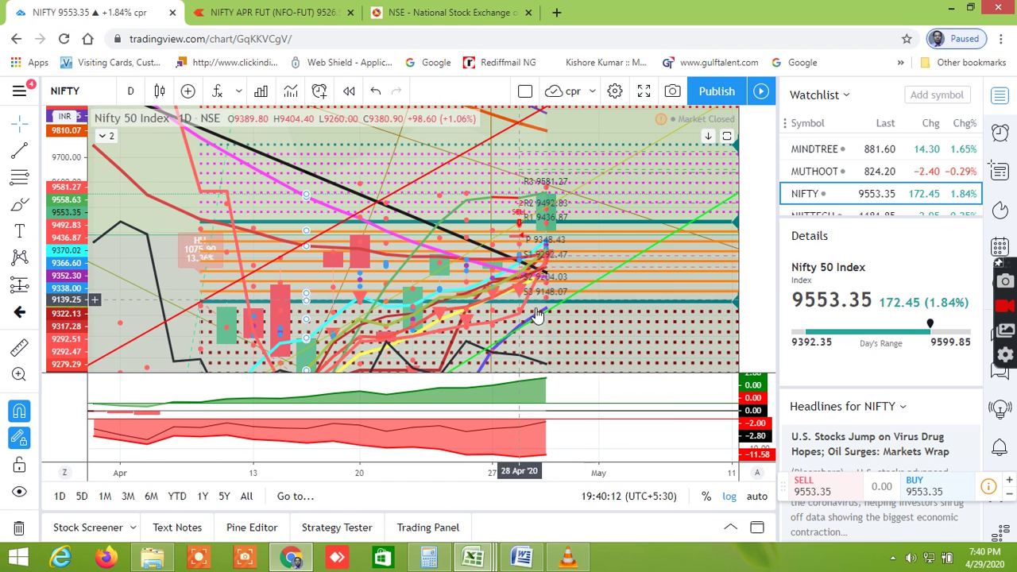
right_click(536, 320)
key(Escape)
drag(76, 318, 422, 274)
scroll(436, 266, down, 1)
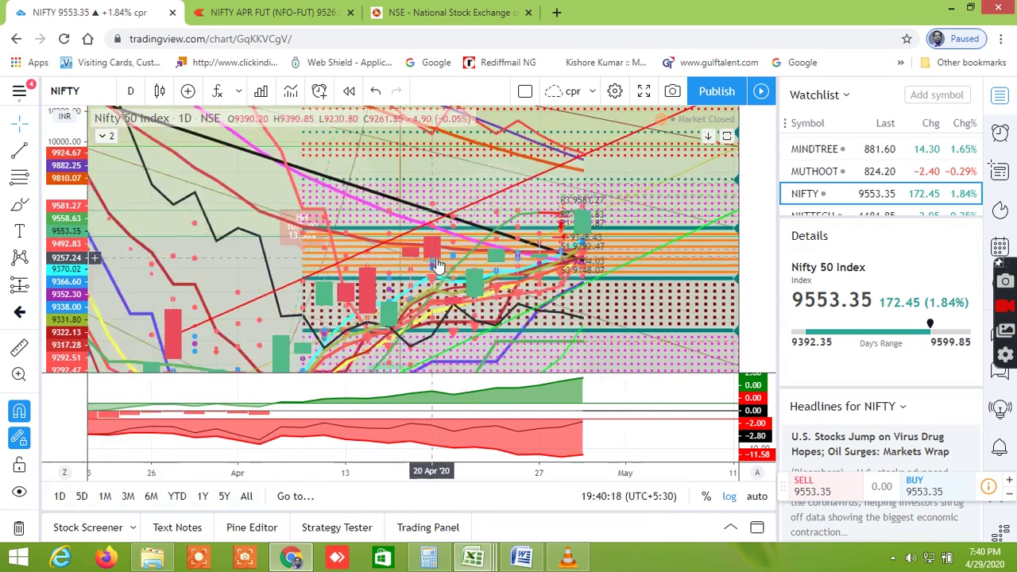
- Examine the NIFTY price action and moving averages from February to late April 2020
scroll(435, 266, down, 1)
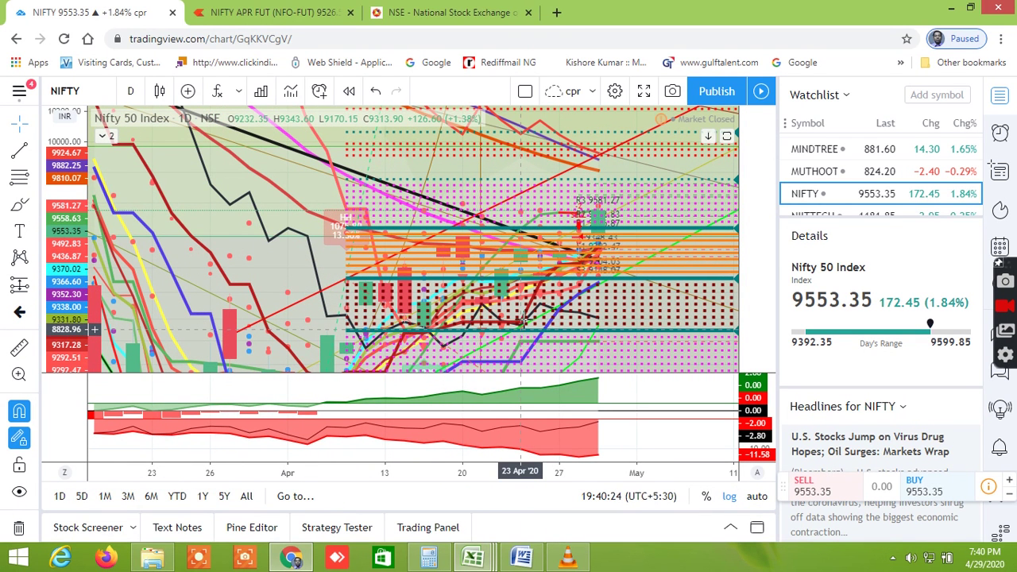
scroll(540, 310, down, 2)
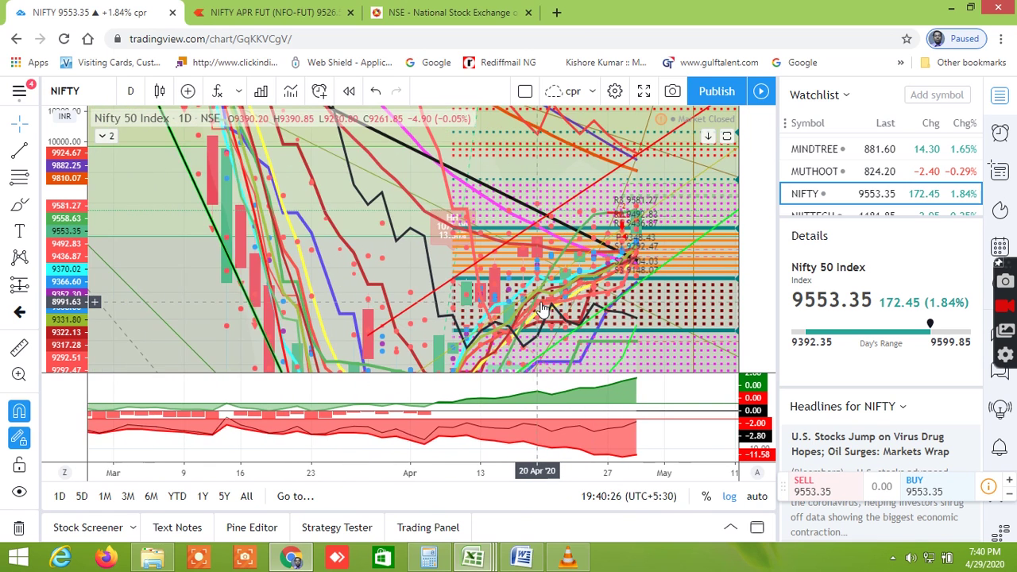
scroll(541, 310, down, 4)
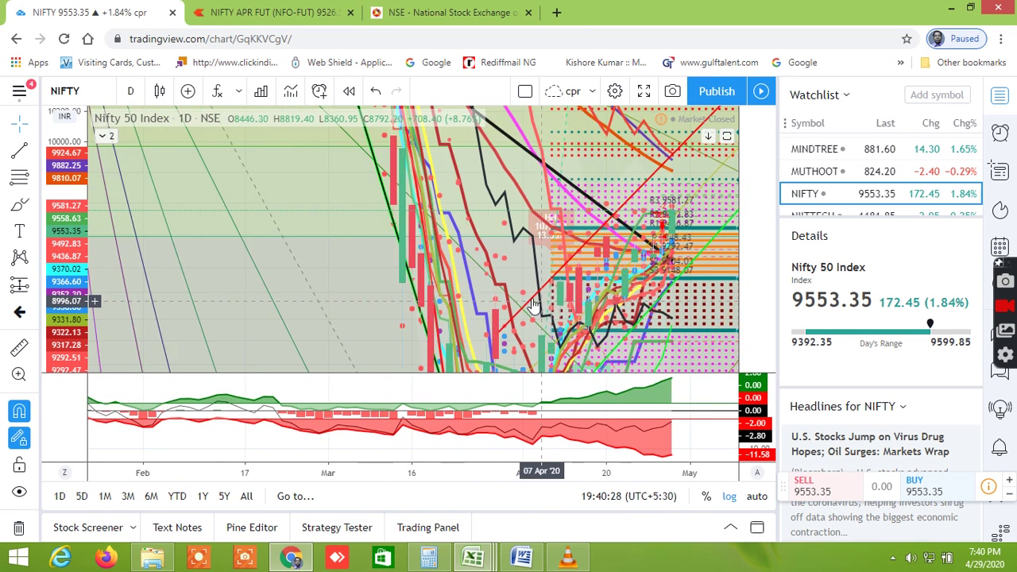
scroll(496, 289, up, 2)
scroll(493, 290, up, 2)
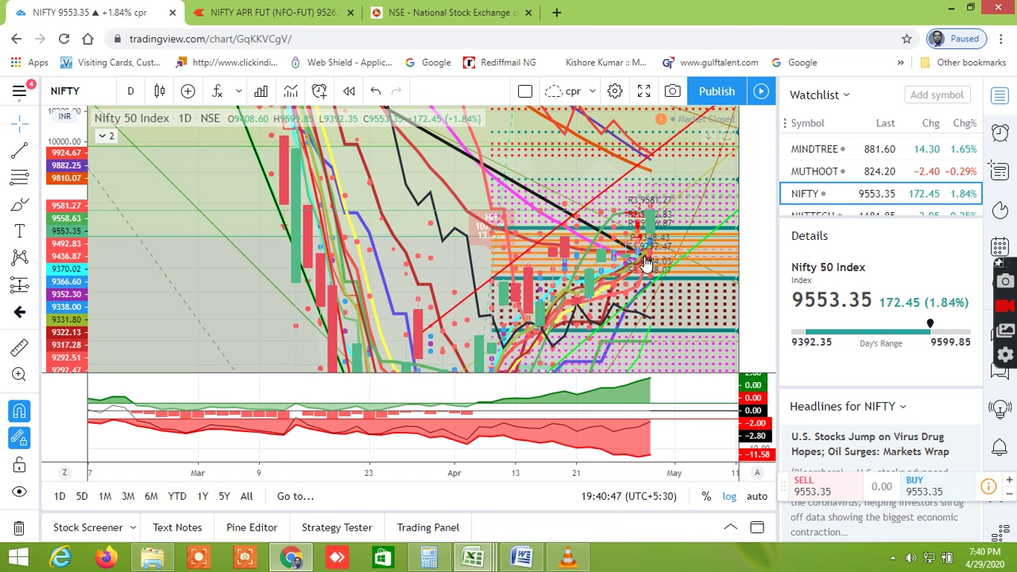
scroll(620, 275, down, 1)
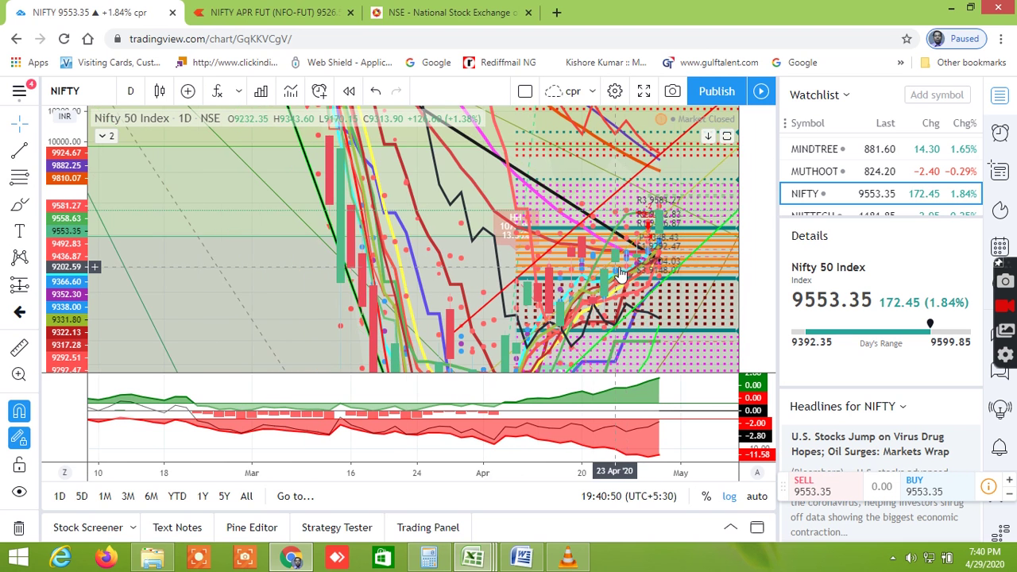
scroll(620, 275, down, 1)
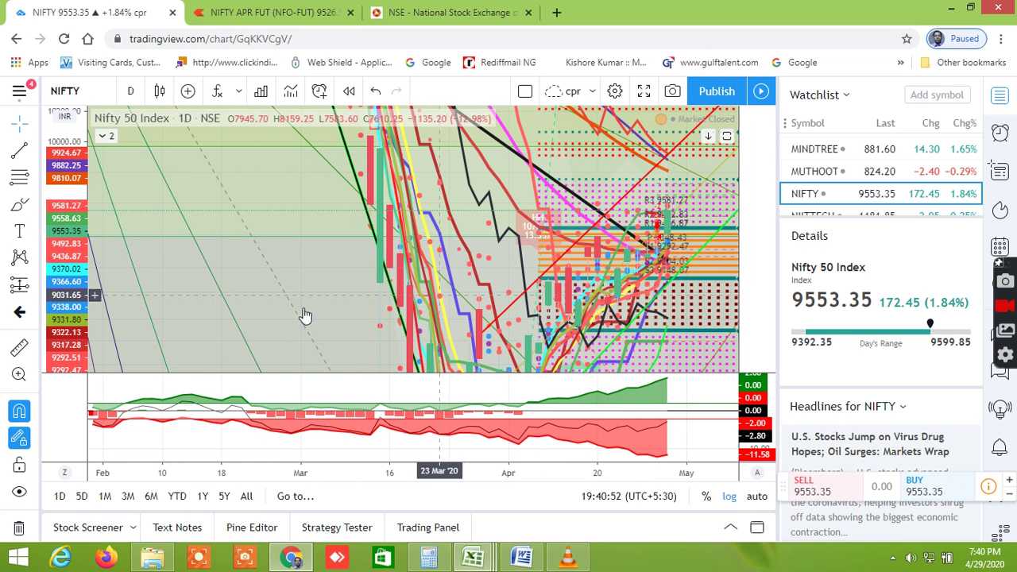
- Examine the NIFTY chart's Fibonacci retracement levels across the full price swing from October 2019 to April 2020
drag(70, 326, 75, 359)
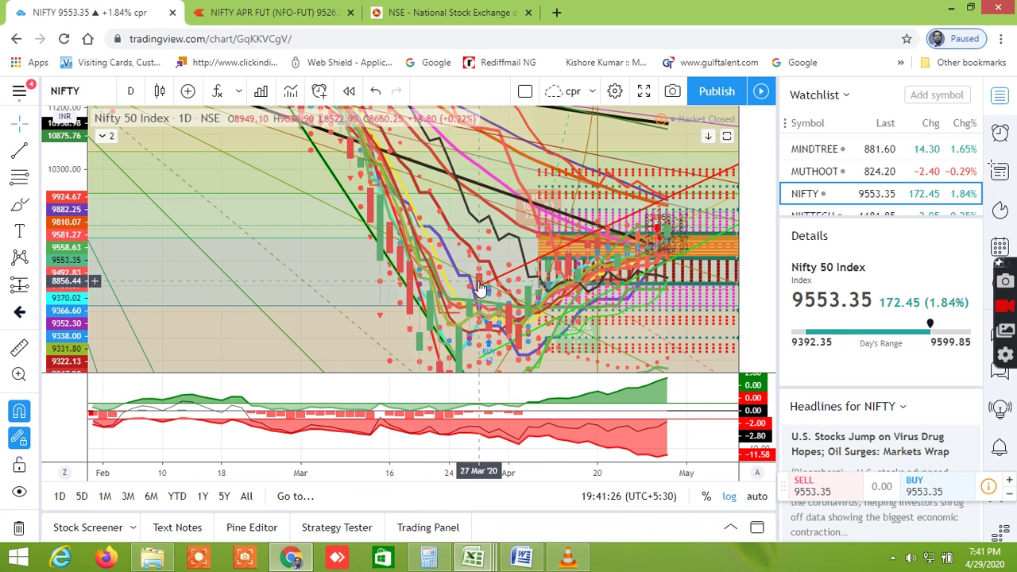
scroll(479, 287, down, 1)
scroll(480, 287, down, 2)
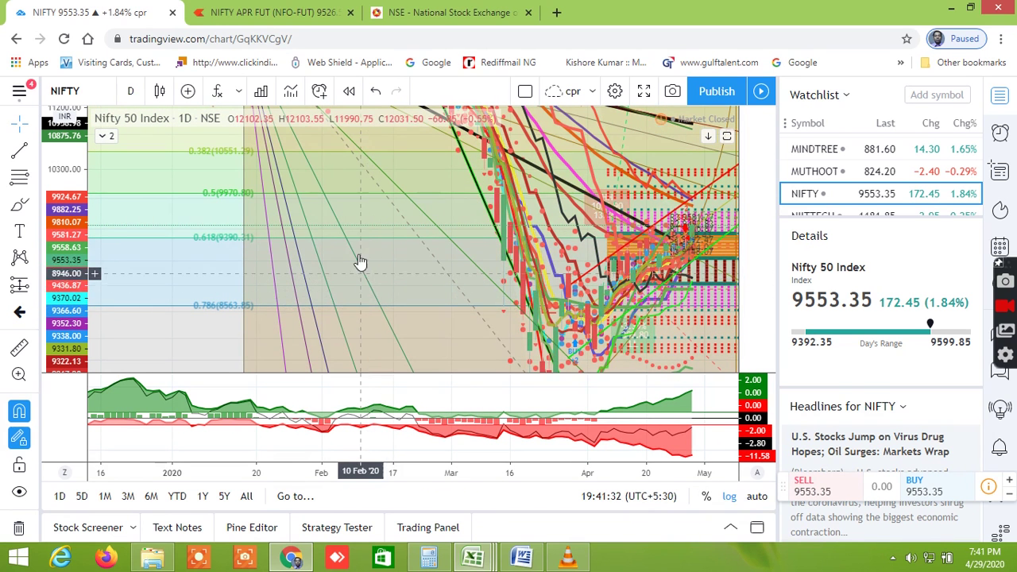
click(352, 198)
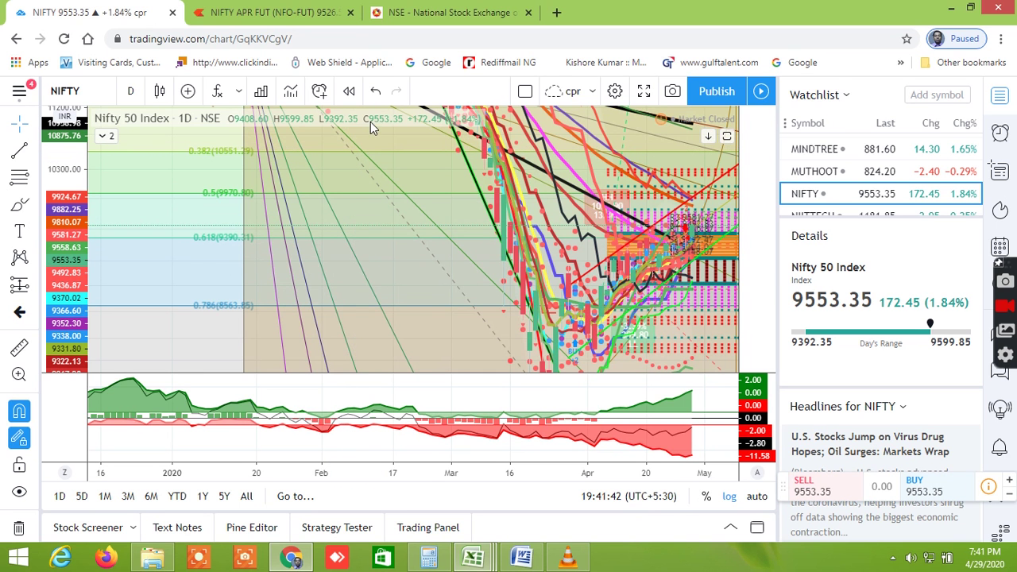
scroll(397, 244, down, 3)
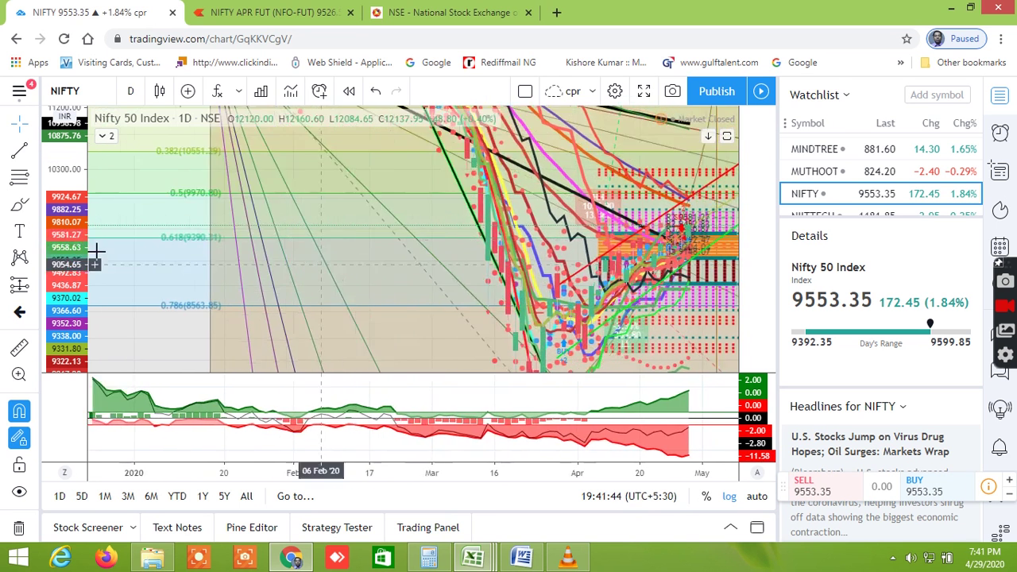
scroll(255, 234, down, 3)
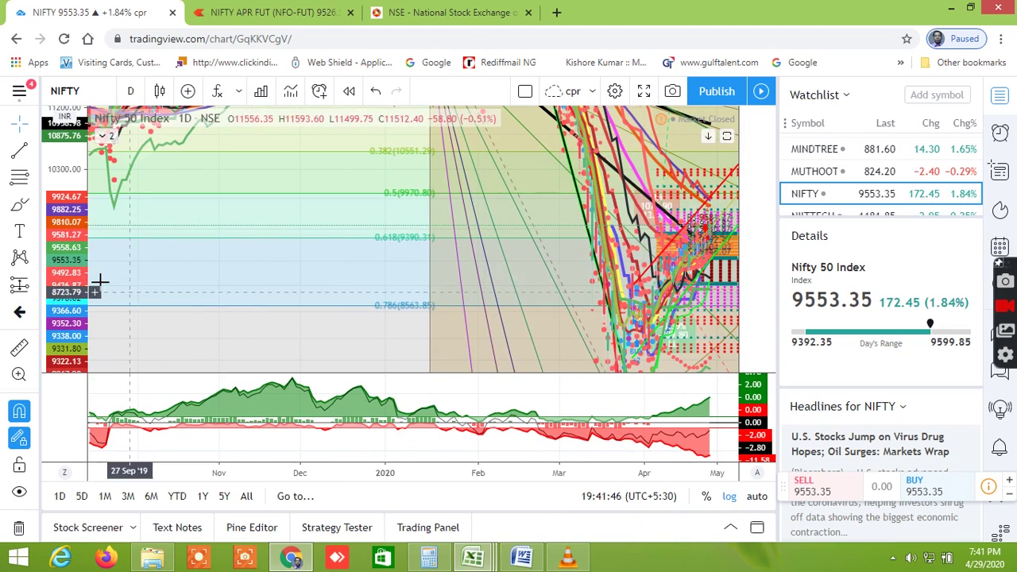
drag(77, 260, 241, 278)
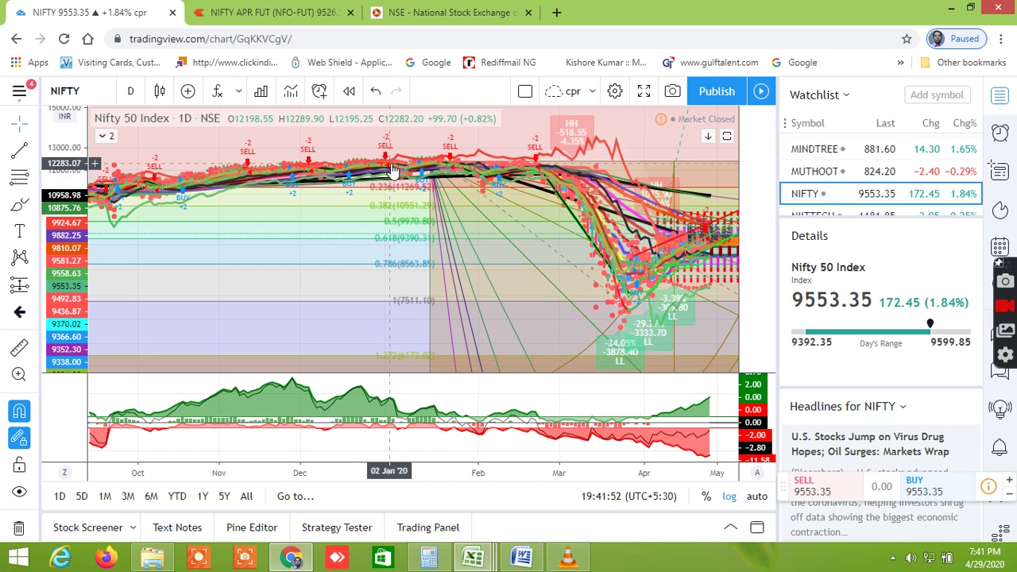
- Examine the NIFTY daily candles and moving averages from the February 2020 decline through late April 2020
scroll(489, 247, up, 5)
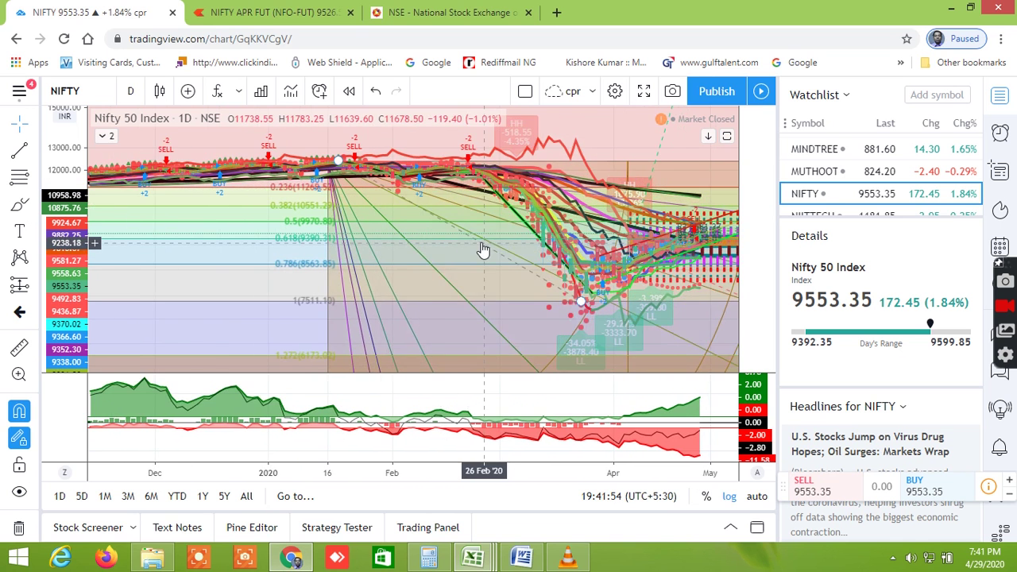
scroll(482, 250, up, 5)
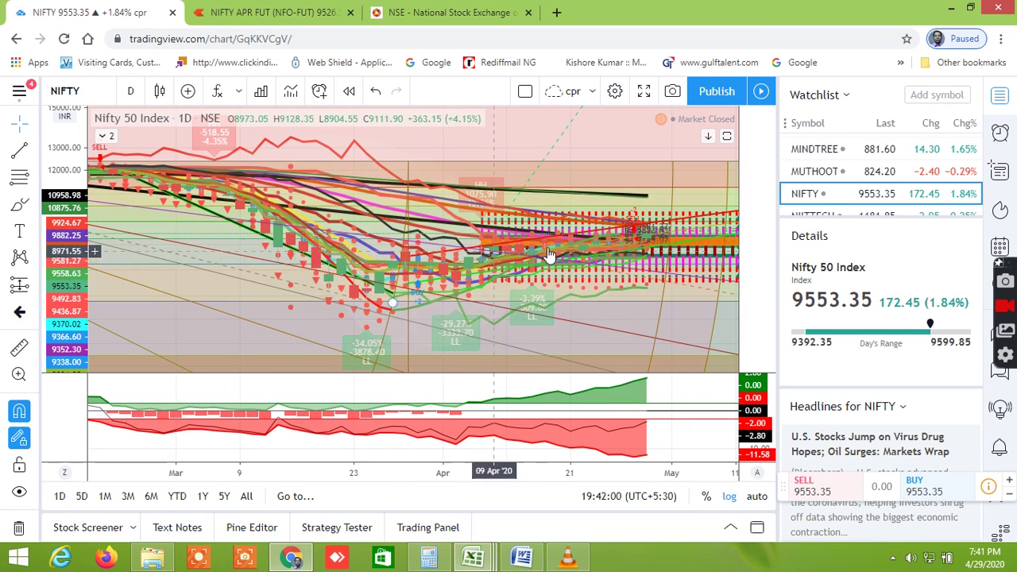
scroll(508, 262, down, 1)
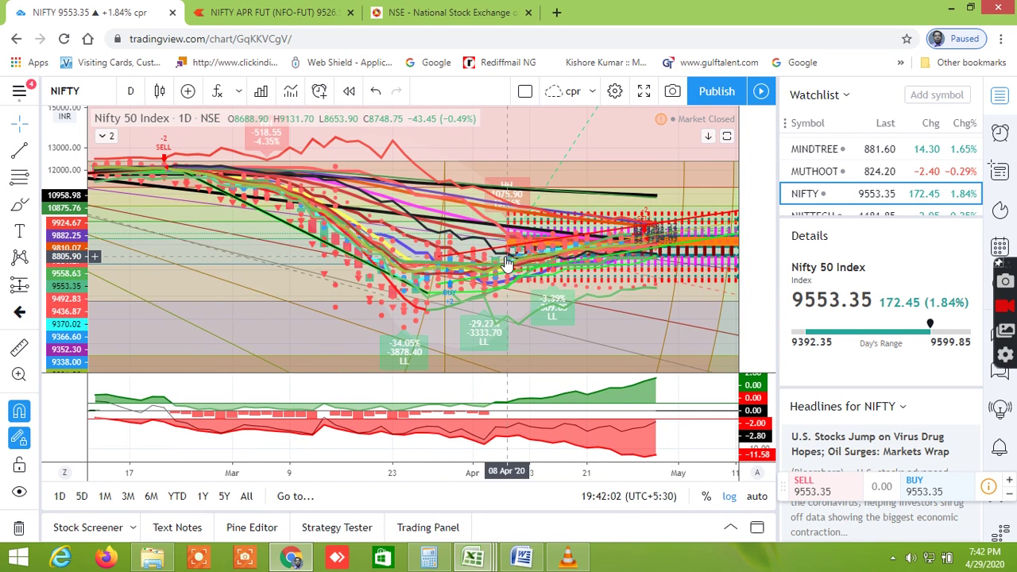
scroll(507, 263, up, 1)
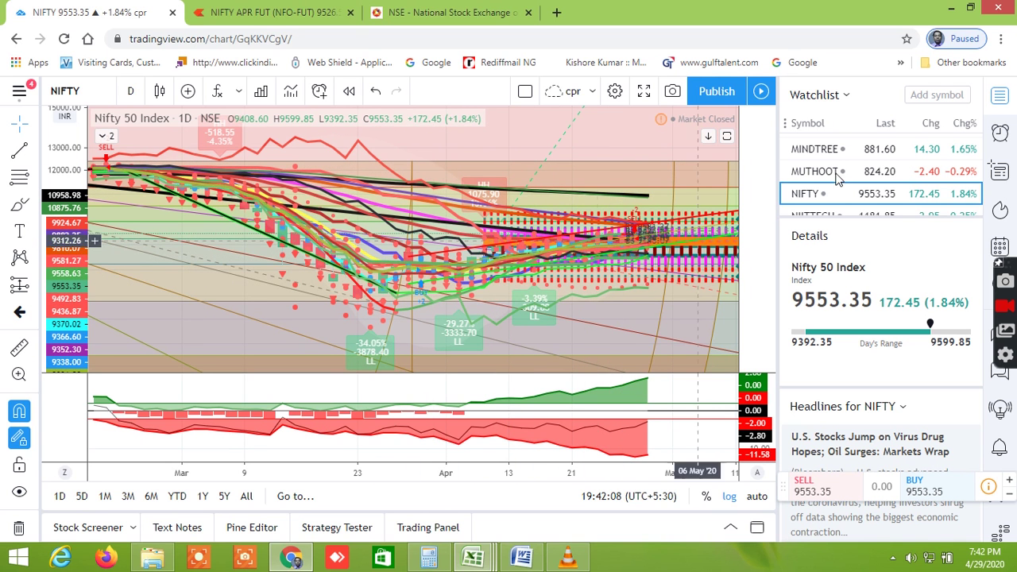
- Find BANKNIFTY in the watchlist and load its daily chart
scroll(836, 175, up, 5)
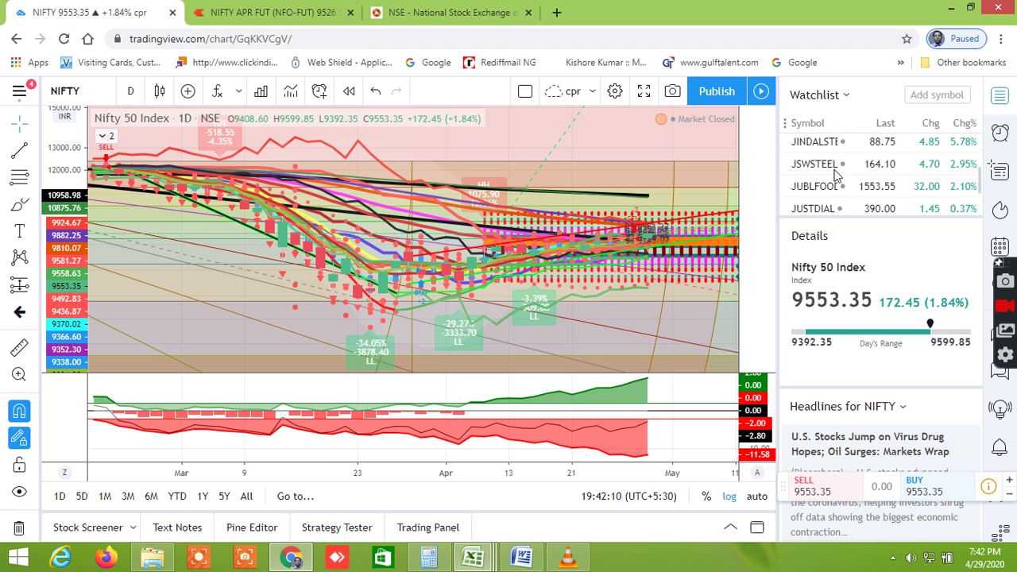
scroll(836, 174, down, 5)
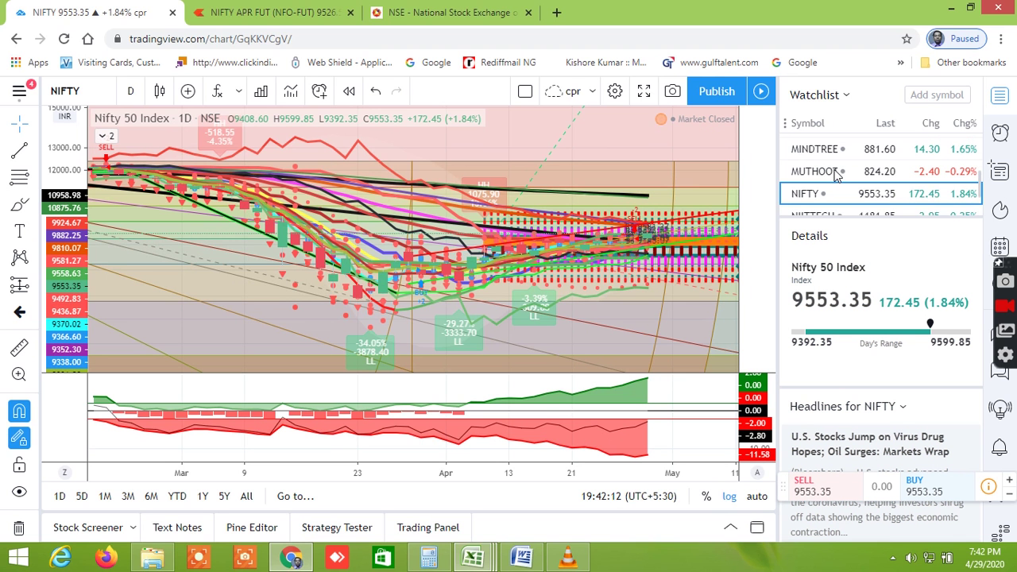
scroll(825, 170, up, 15)
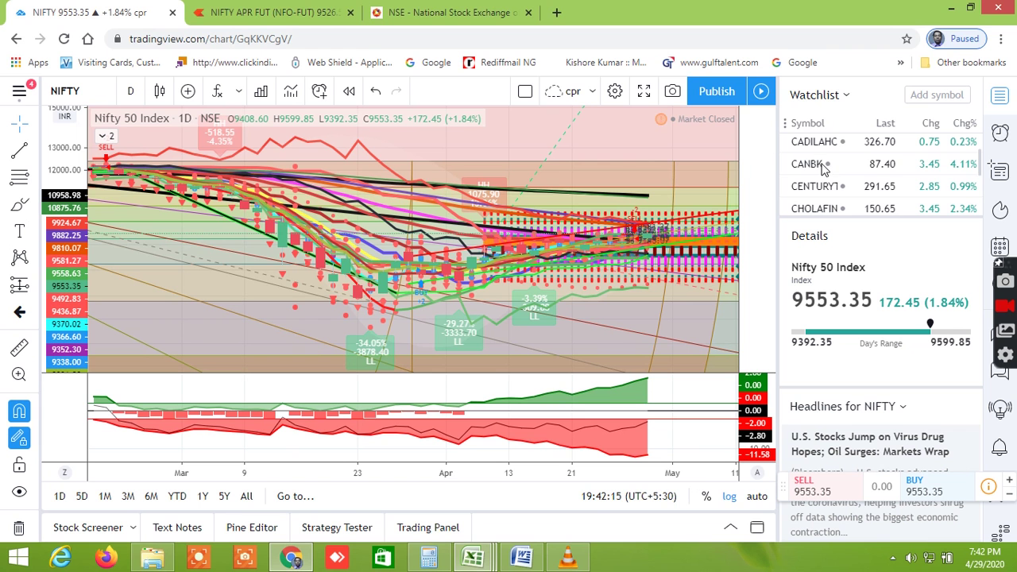
scroll(822, 175, up, 5)
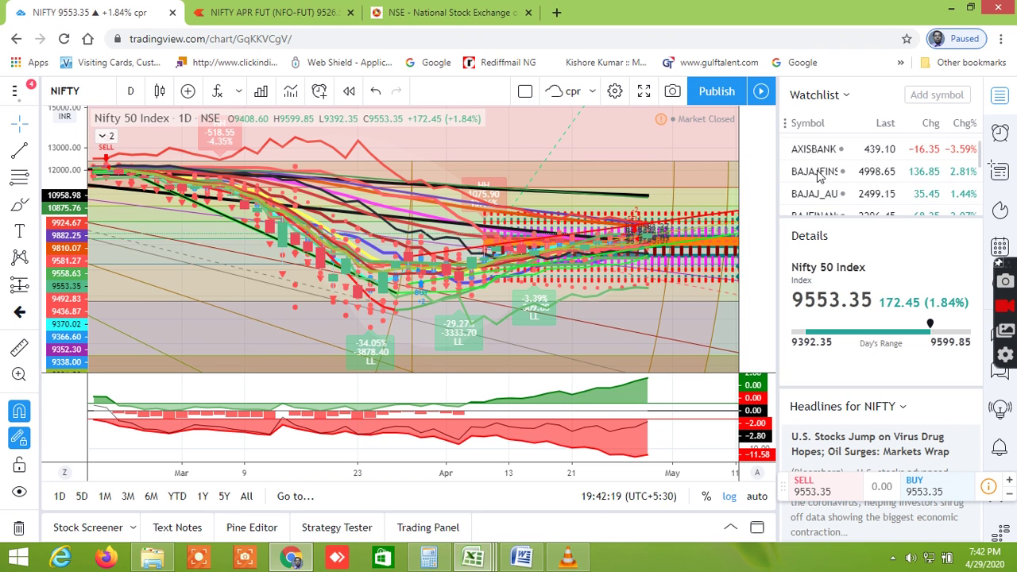
scroll(818, 175, down, 3)
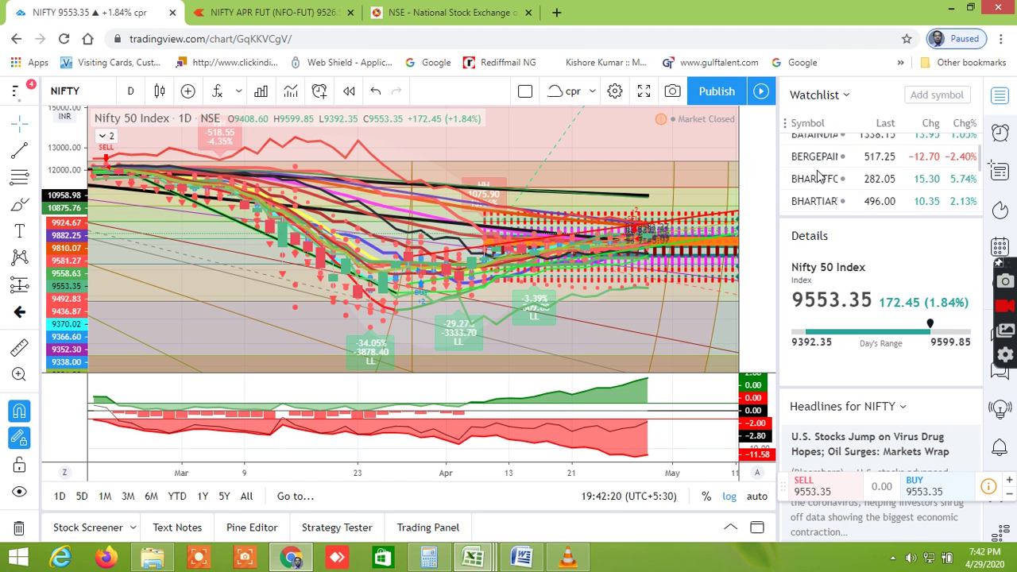
scroll(819, 174, up, 1)
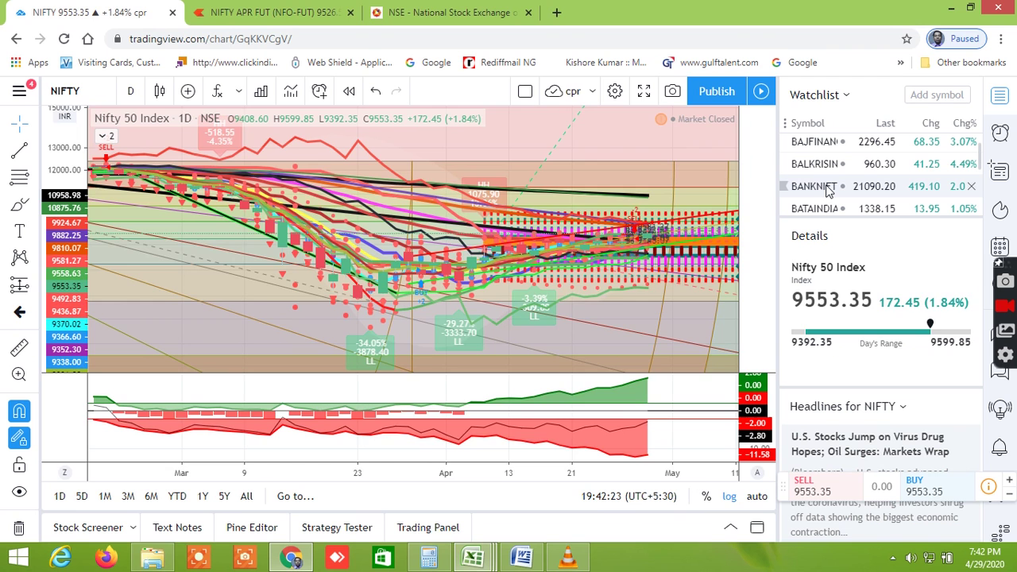
click(819, 186)
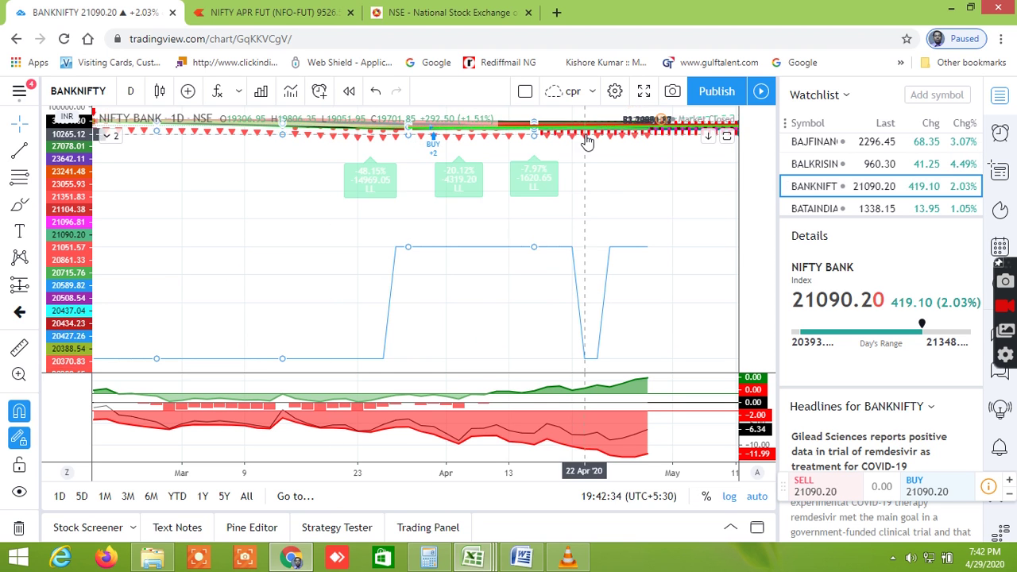
- Rescale and reposition the BANKNIFTY chart so the April 2020 candles and pivot levels fill the price pane
drag(559, 281, 542, 283)
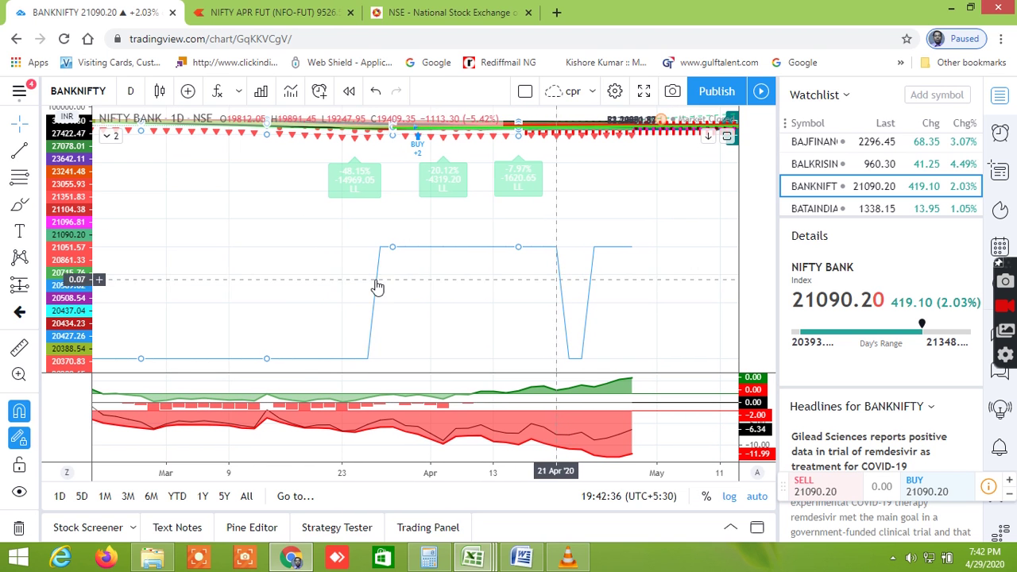
drag(81, 204, 80, 246)
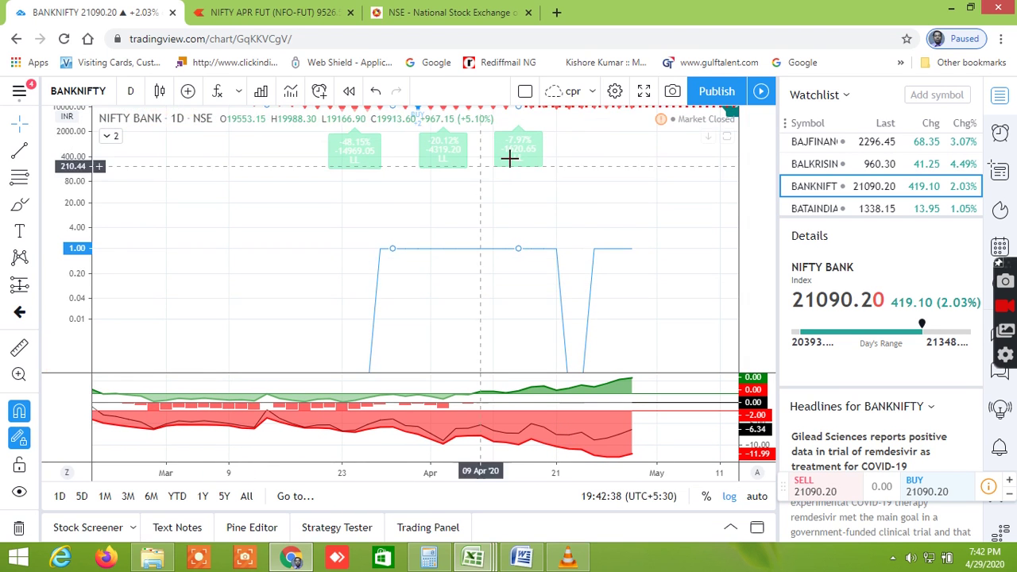
drag(609, 125, 604, 272)
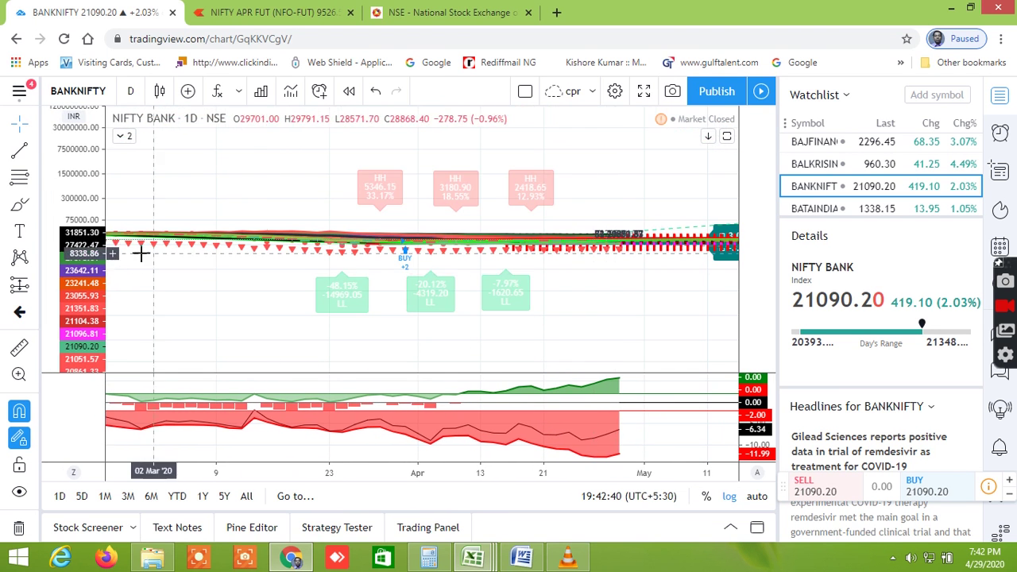
mouse_move(79, 237)
mouse_down()
mouse_move(77, 246)
mouse_move(71, 173)
mouse_move(93, 226)
mouse_move(92, 205)
mouse_move(80, 232)
mouse_move(71, 226)
mouse_move(68, 249)
mouse_up()
scroll(509, 319, up, 2)
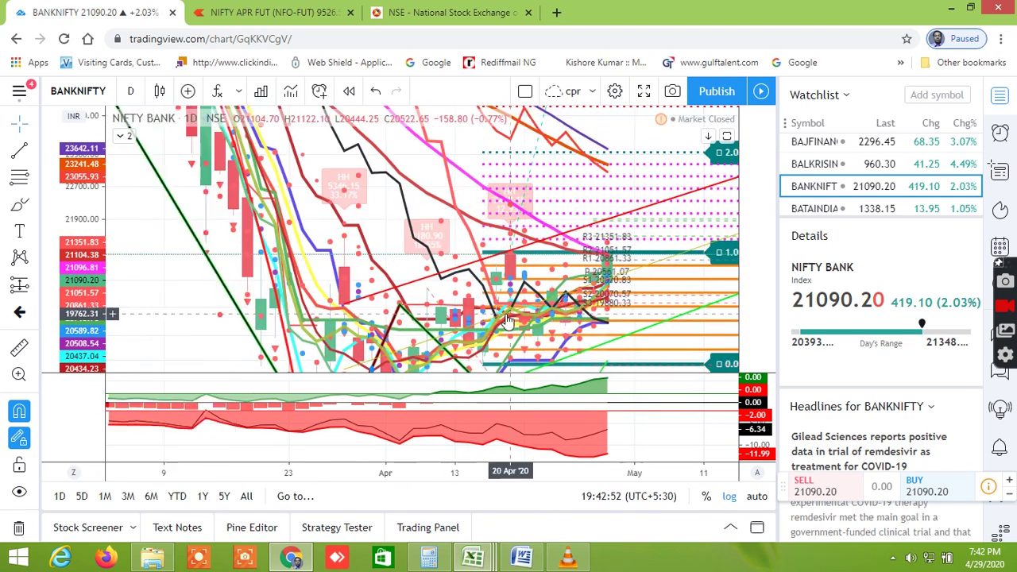
scroll(509, 320, up, 2)
drag(80, 290, 78, 262)
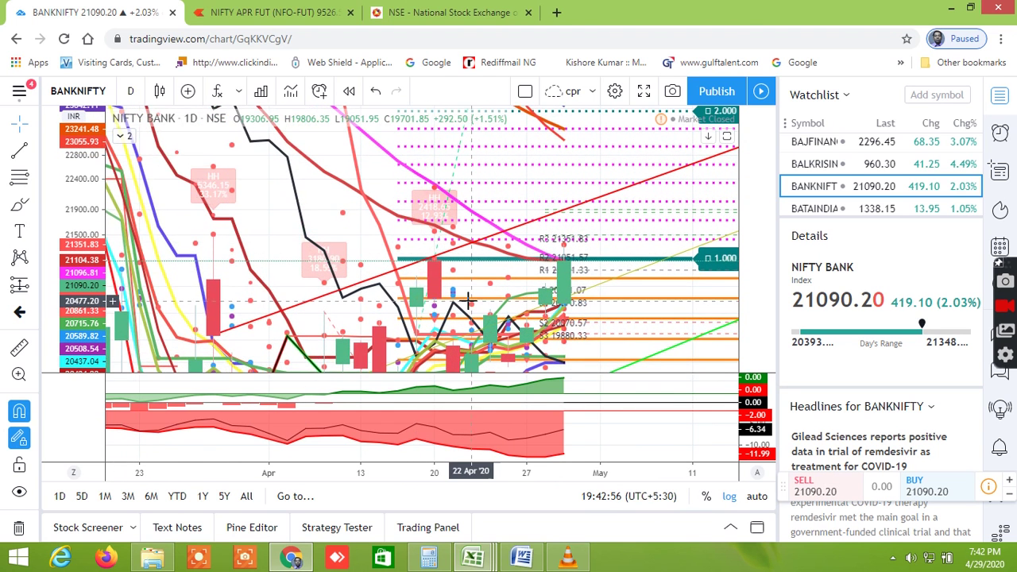
- Examine the late-April 2020 BANKNIFTY candles against the pivot levels R1 to R3 and S1 to S3 and the moving averages
scroll(469, 299, up, 3)
drag(547, 324, 628, 310)
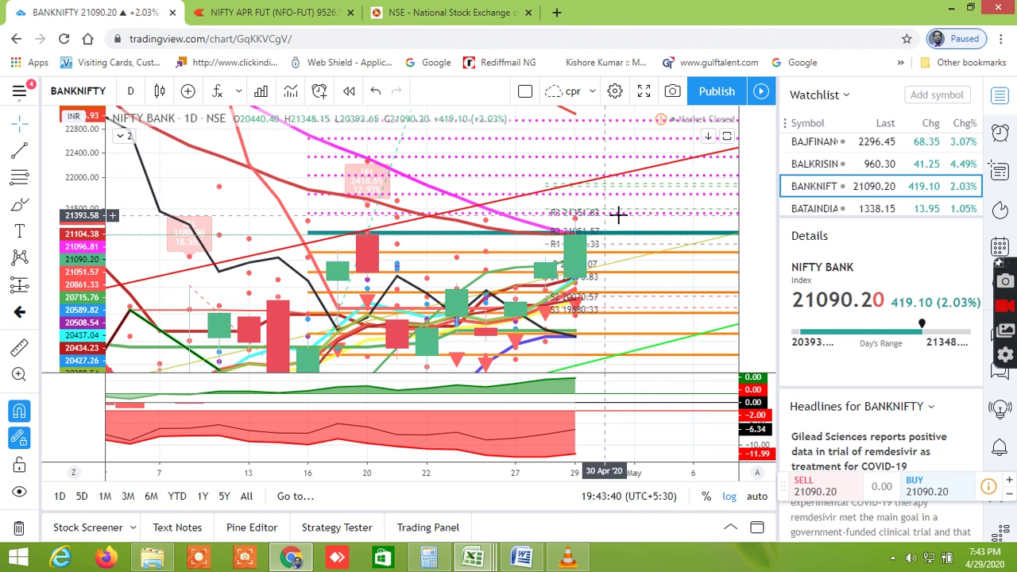
scroll(618, 215, up, 1)
scroll(628, 262, down, 4)
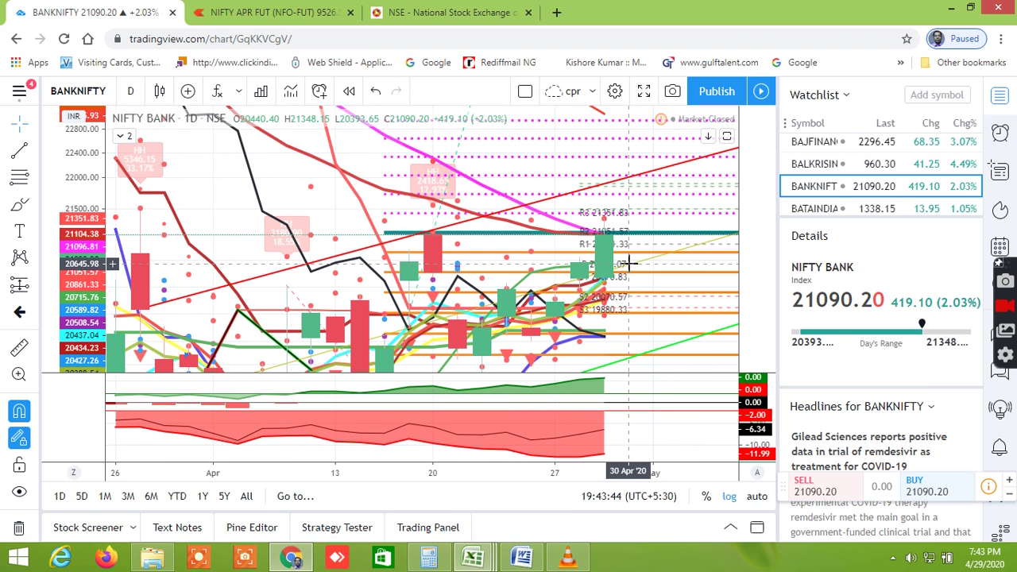
scroll(628, 264, down, 1)
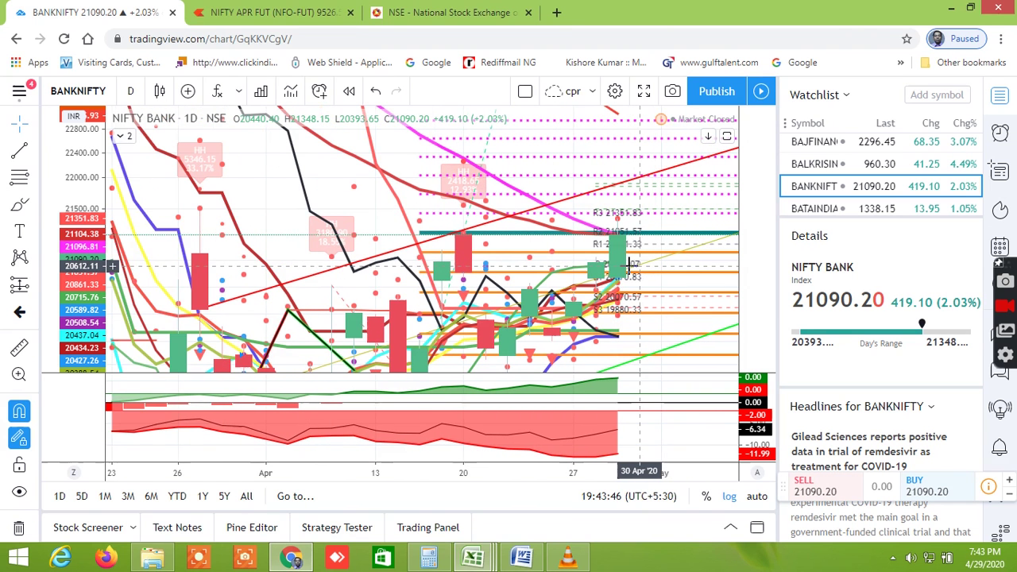
scroll(629, 265, up, 1)
scroll(629, 264, up, 2)
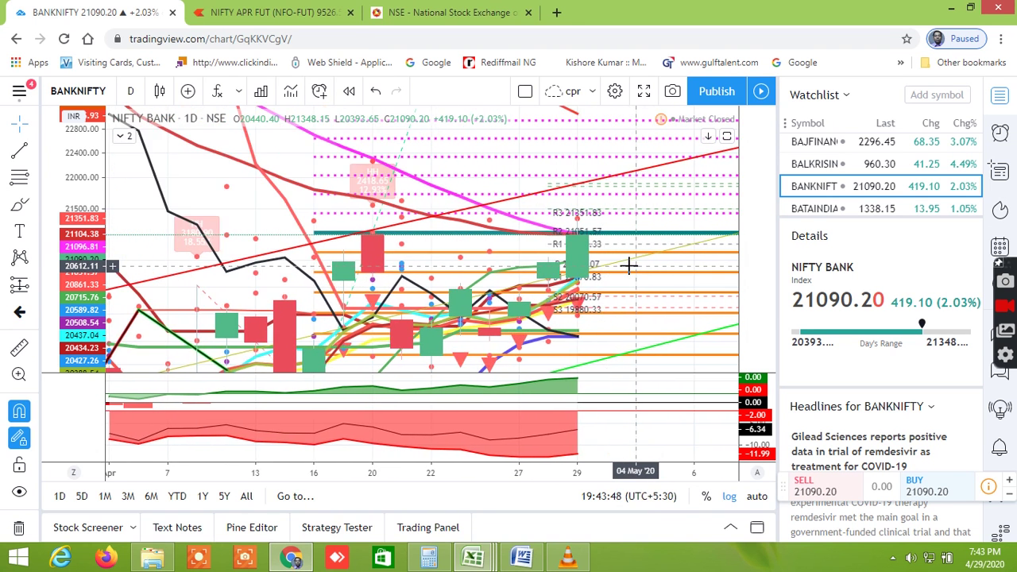
scroll(629, 265, up, 1)
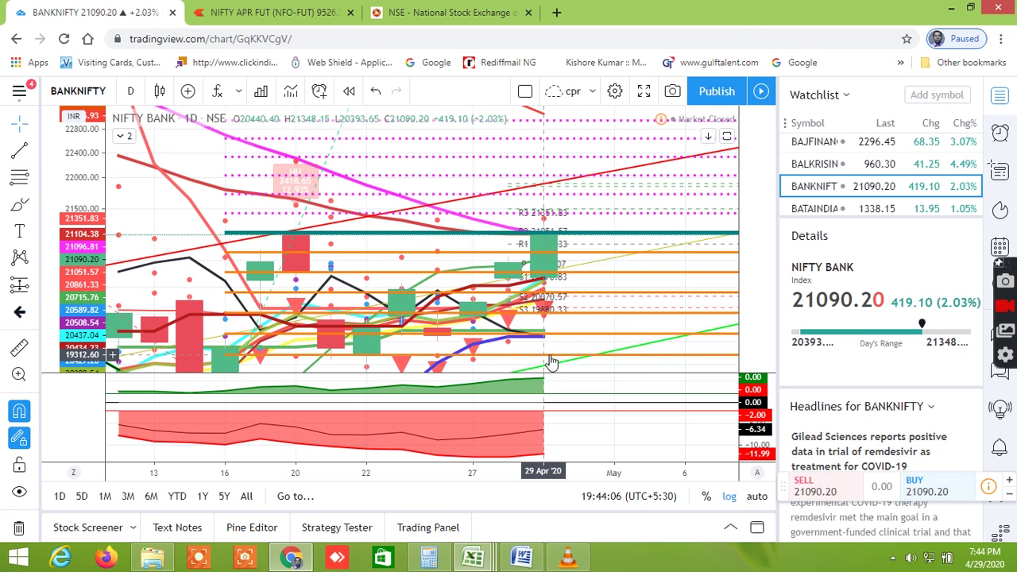
scroll(553, 362, down, 3)
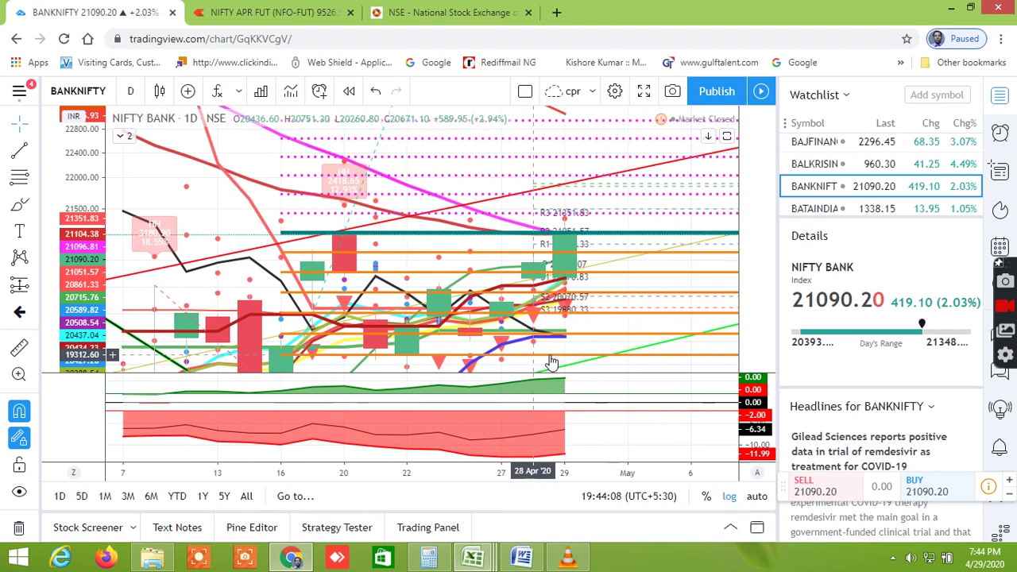
right_click(534, 222)
key(Escape)
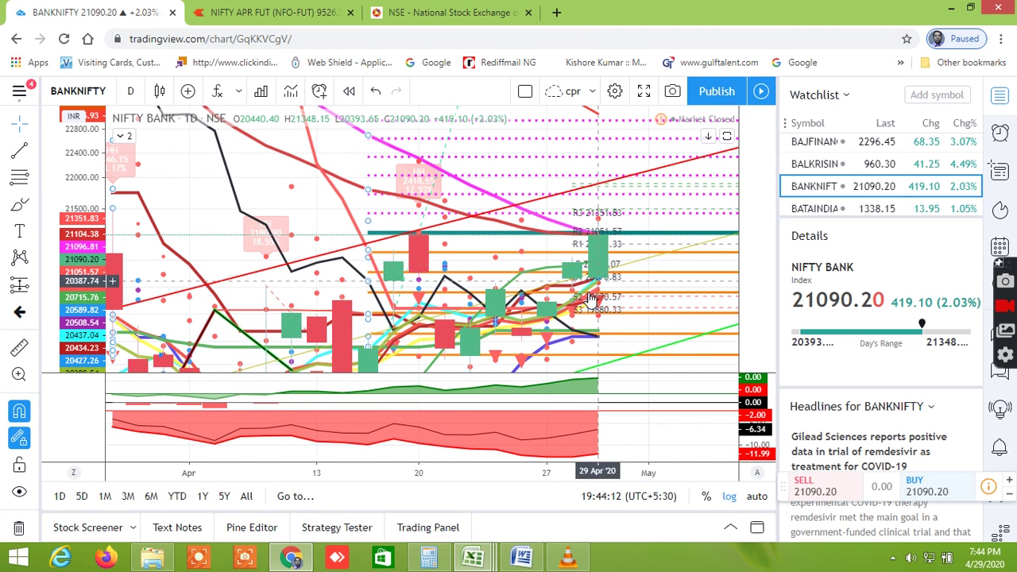
scroll(548, 274, down, 1)
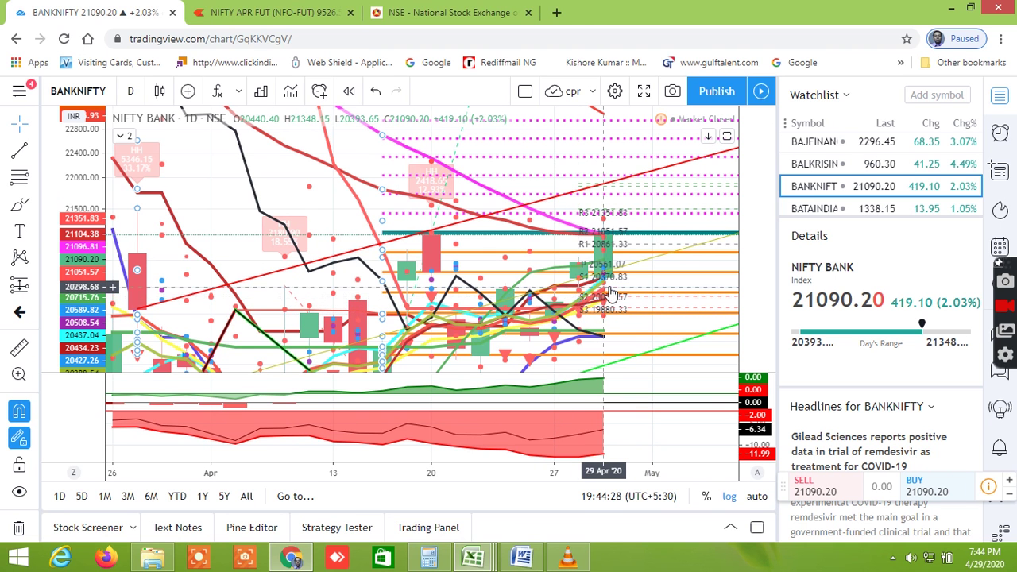
scroll(582, 286, up, 2)
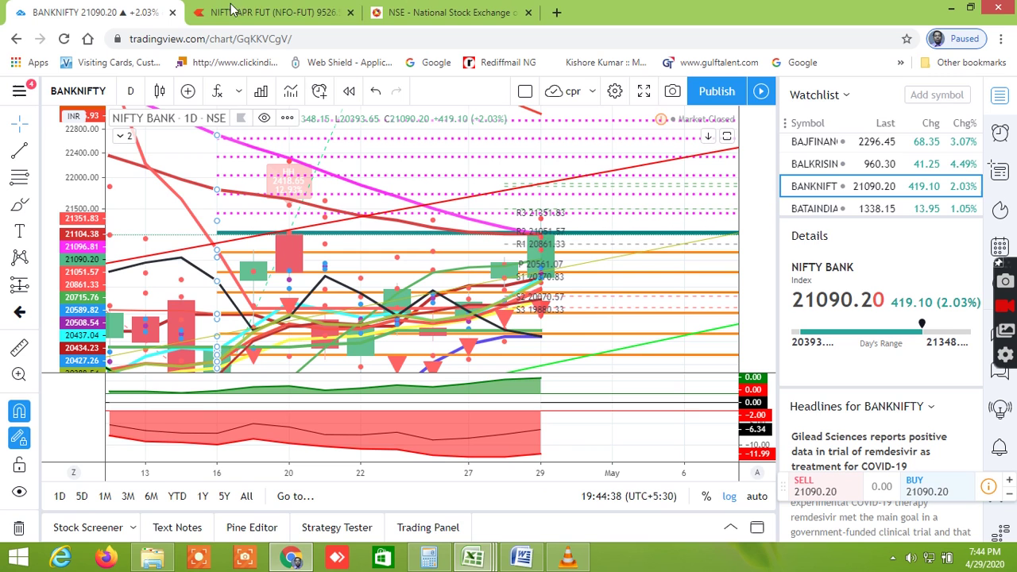
- Switch to the Zerodha Kite chart of NIFTY APR FUT and examine its daily candles against the Bollinger Bands and moving averages
click(271, 12)
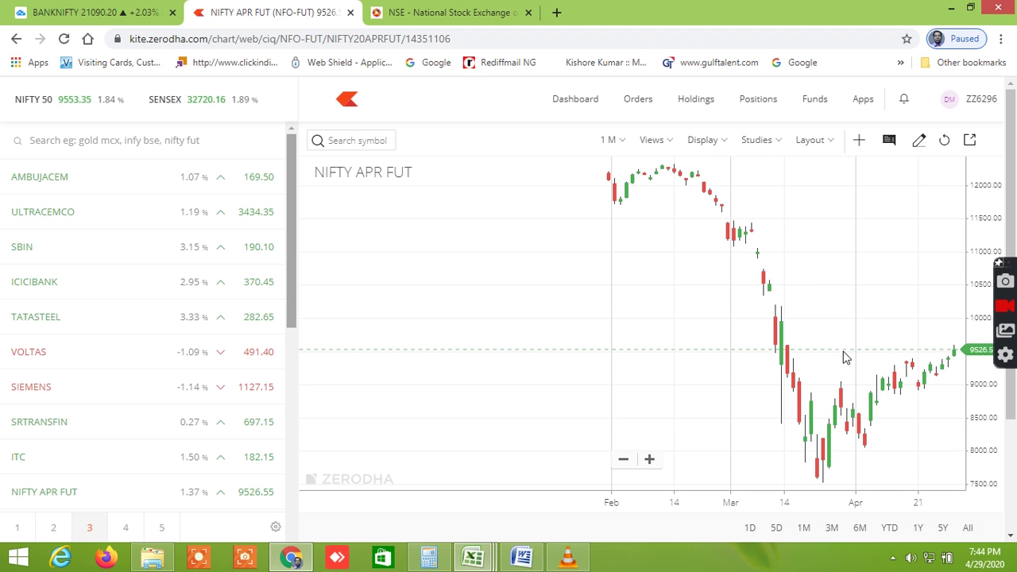
scroll(827, 366, up, 3)
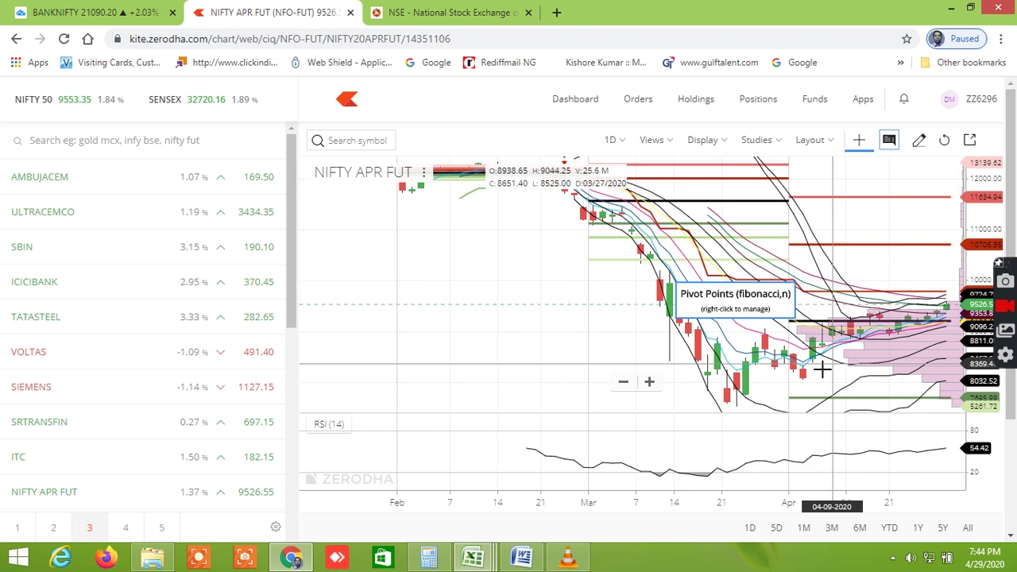
scroll(823, 370, up, 3)
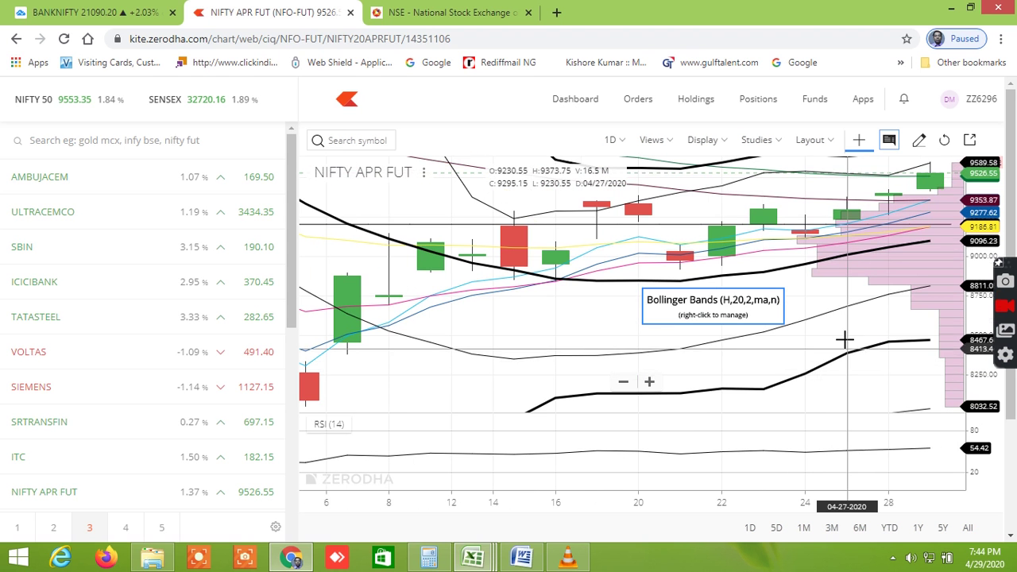
scroll(816, 408, up, 2)
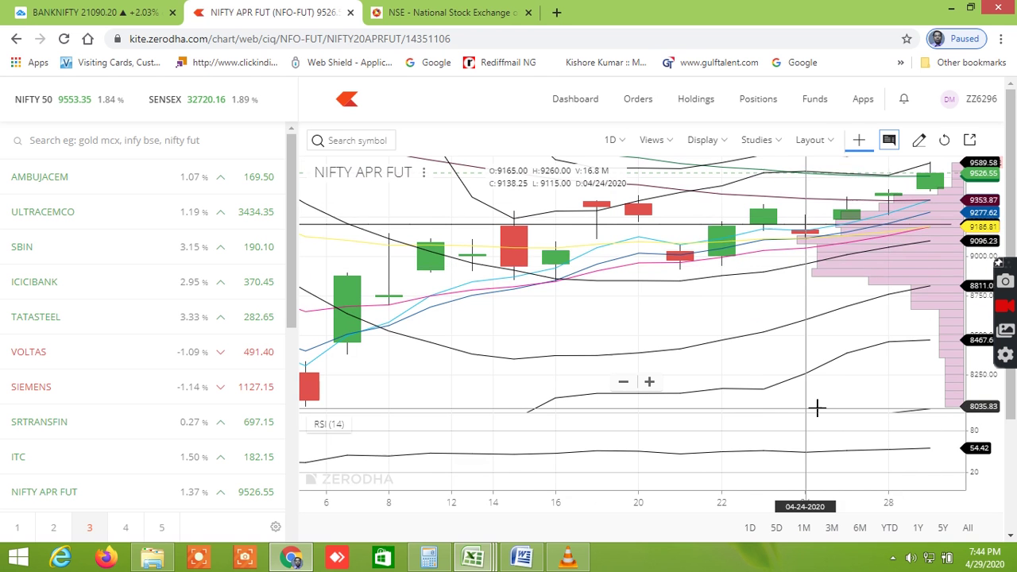
scroll(817, 407, down, 4)
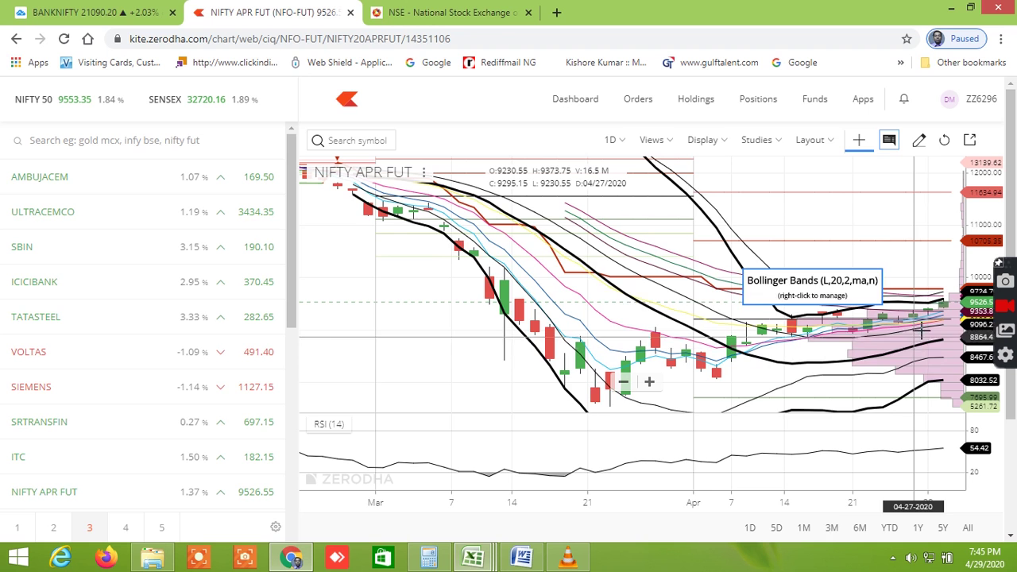
- Open the chart of BANKNIFTY APR FUT from the Kite watchlist
mouse_move(195, 468)
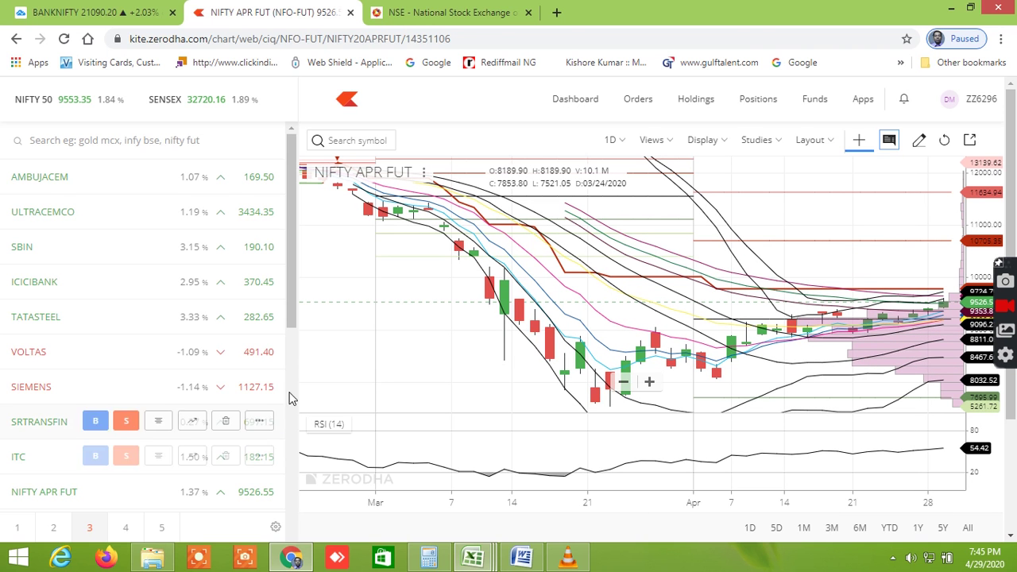
drag(288, 302, 290, 408)
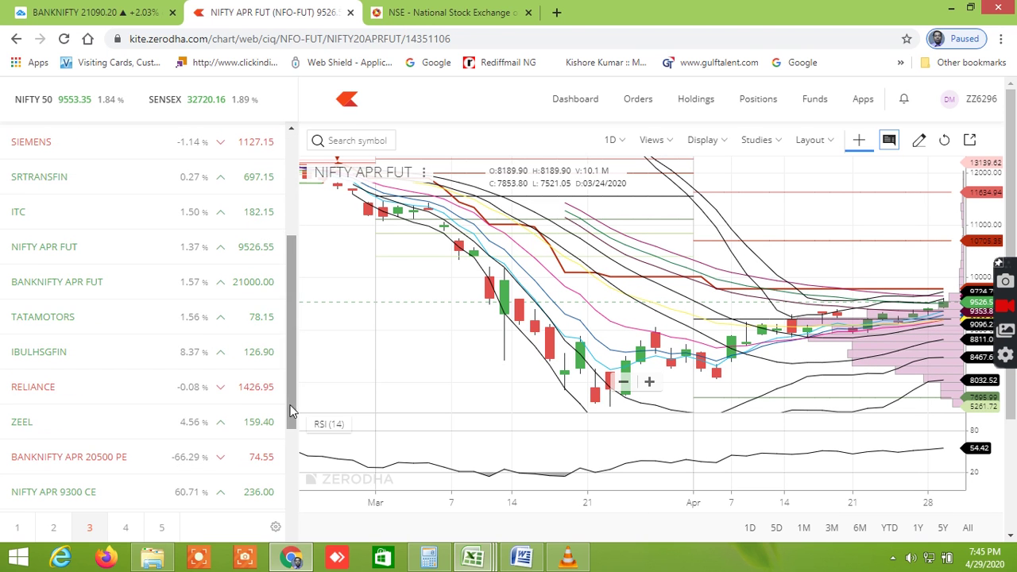
mouse_move(196, 288)
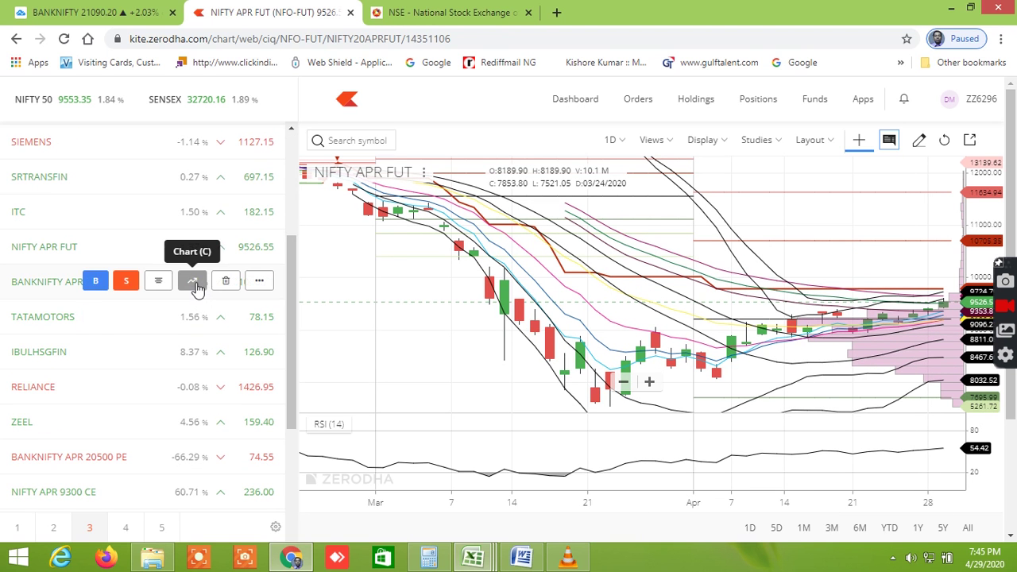
click(196, 285)
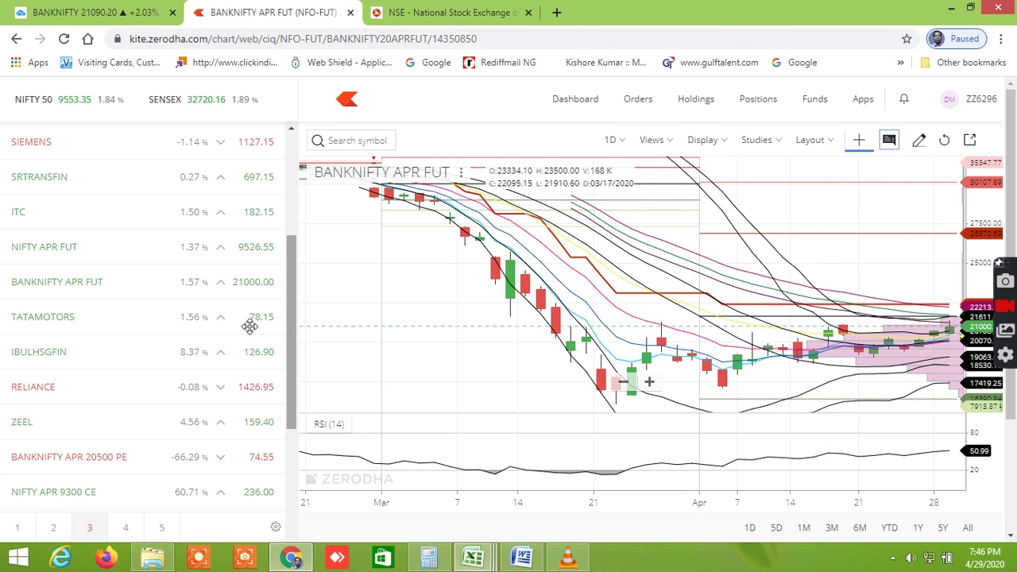
- Switch to the NSE option chain page and load the NIFTY index options contracts
click(436, 13)
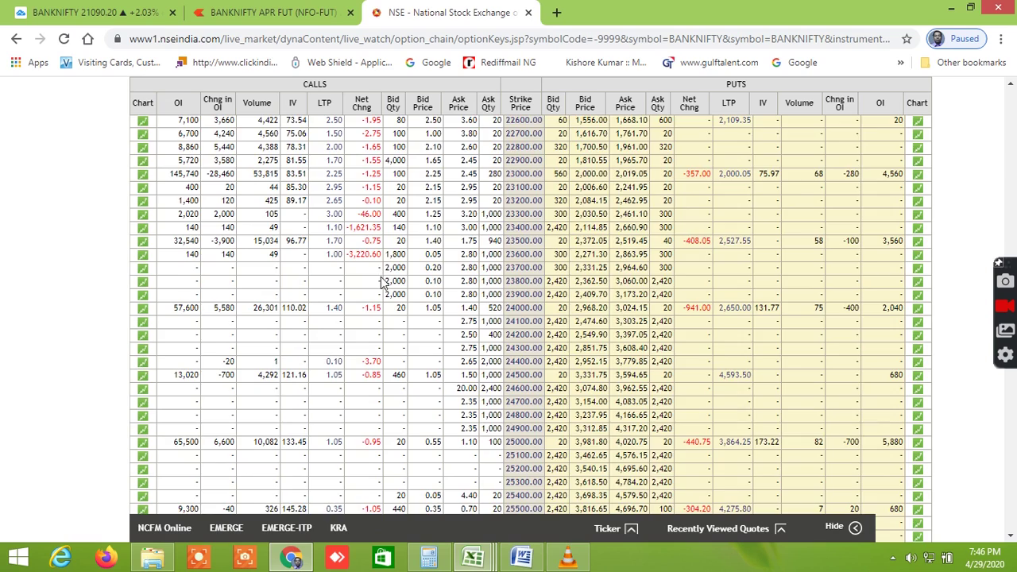
scroll(384, 282, up, 8)
scroll(338, 262, up, 7)
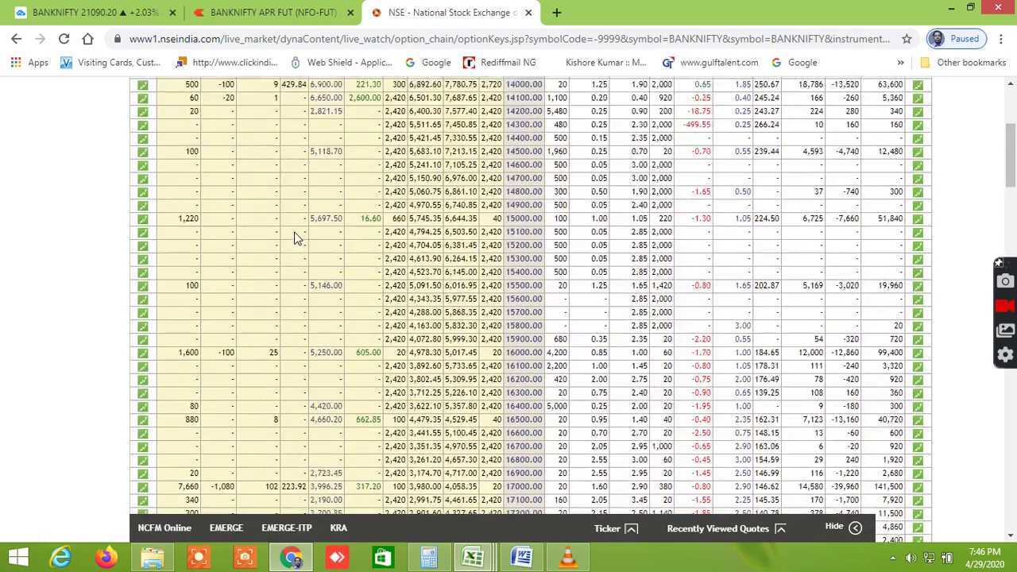
scroll(294, 238, up, 4)
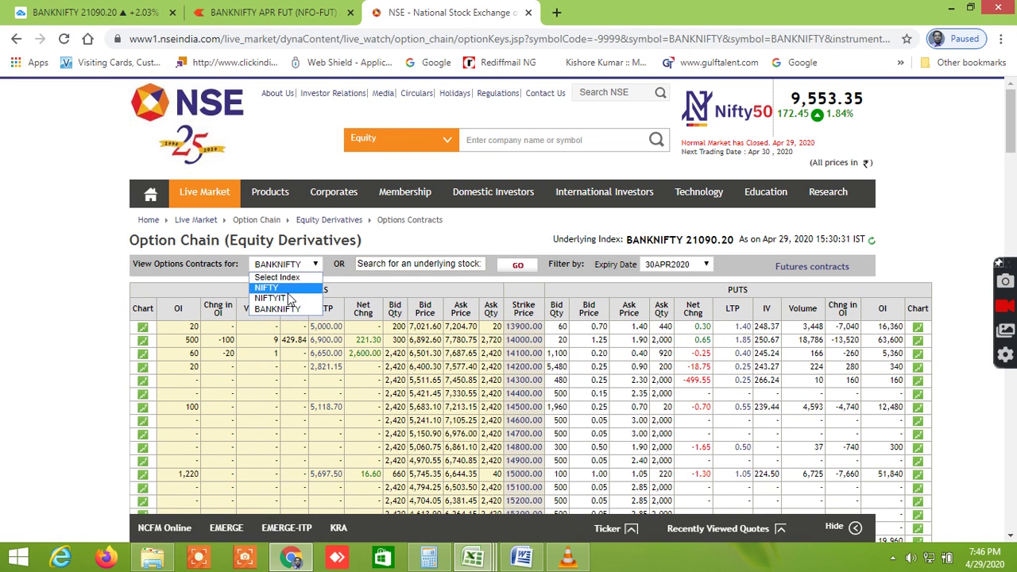
click(275, 288)
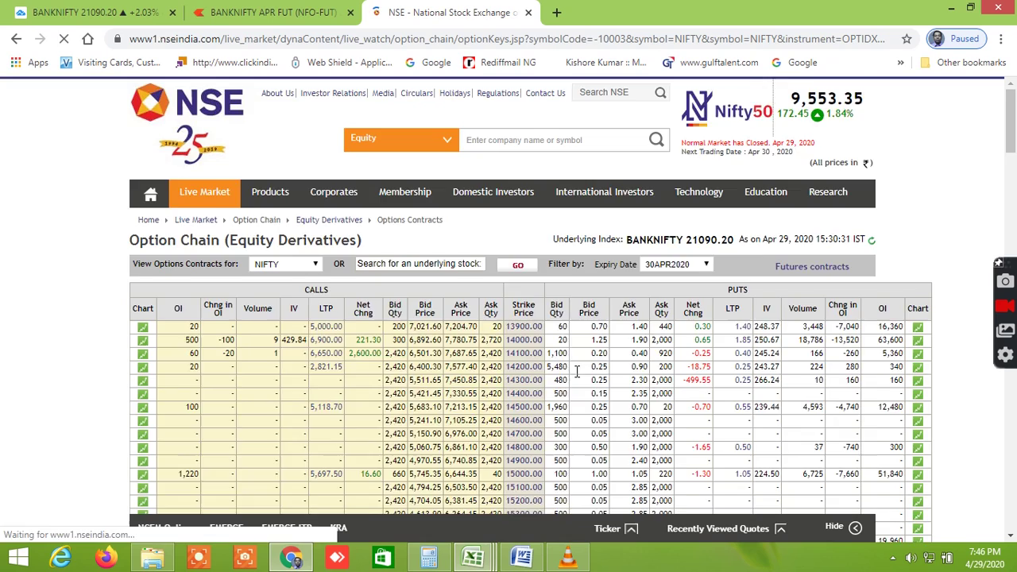
- Examine the NIFTY option chain's call and put open interest around the 9000 to 10000 strikes and its underlying index value
scroll(572, 370, down, 5)
scroll(566, 361, down, 2)
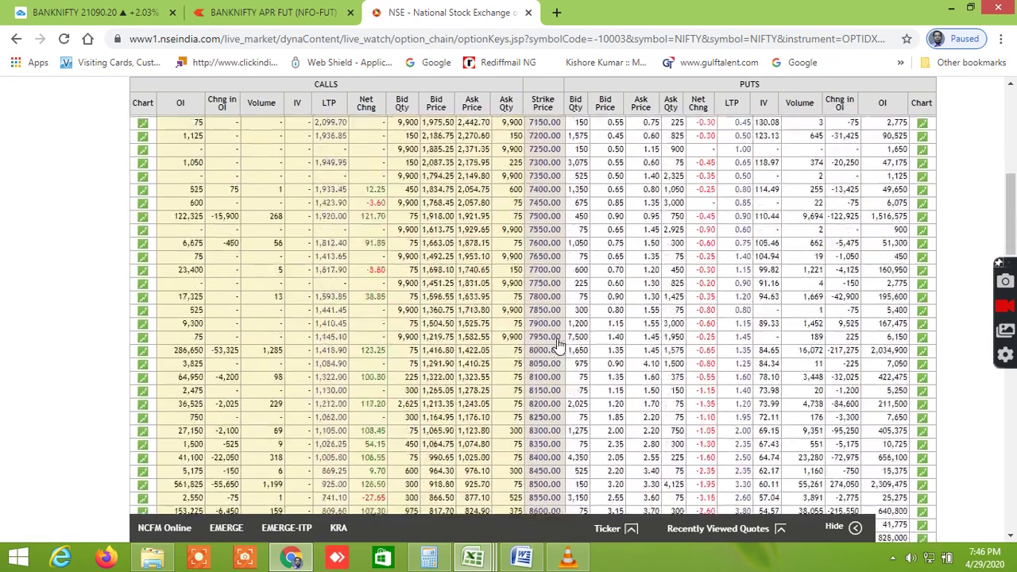
scroll(559, 346, down, 4)
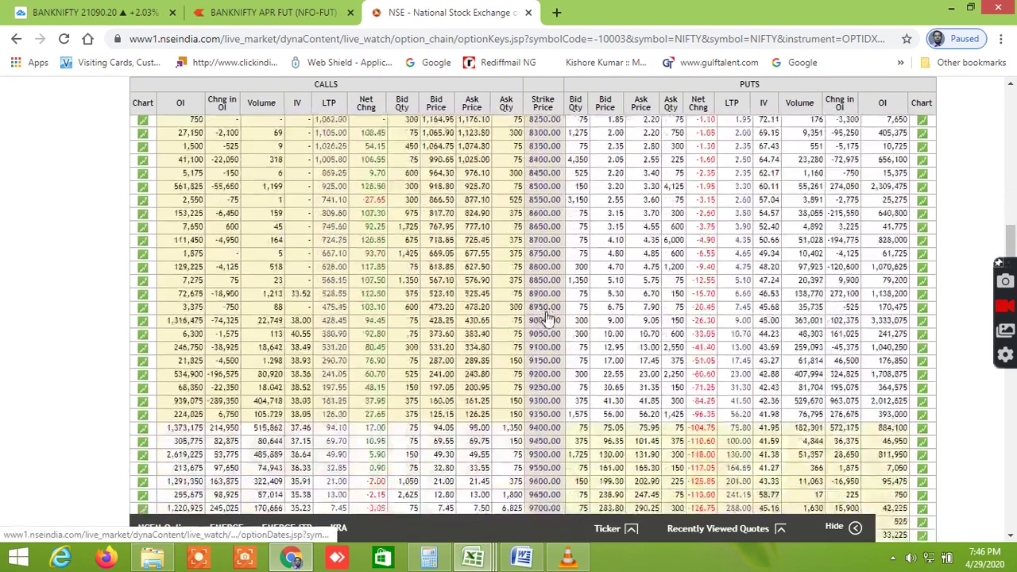
scroll(546, 317, down, 2)
scroll(542, 302, down, 1)
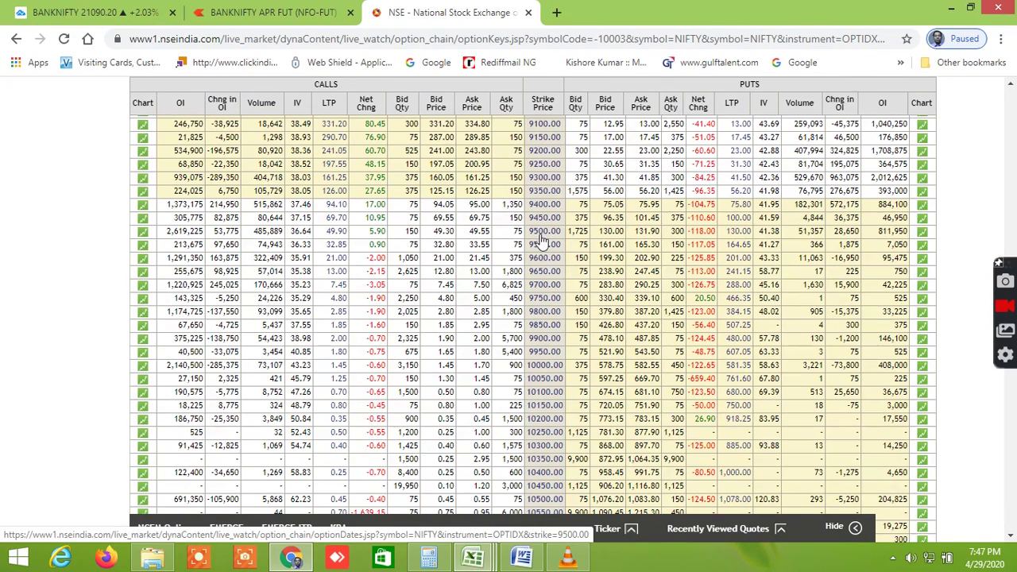
scroll(547, 259, up, 2)
scroll(547, 262, up, 5)
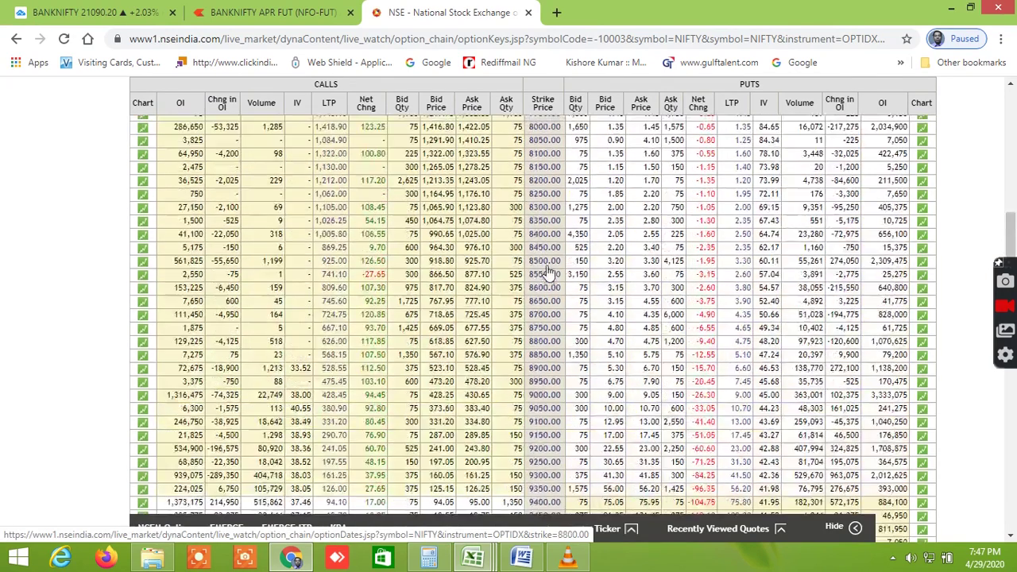
scroll(547, 272, up, 6)
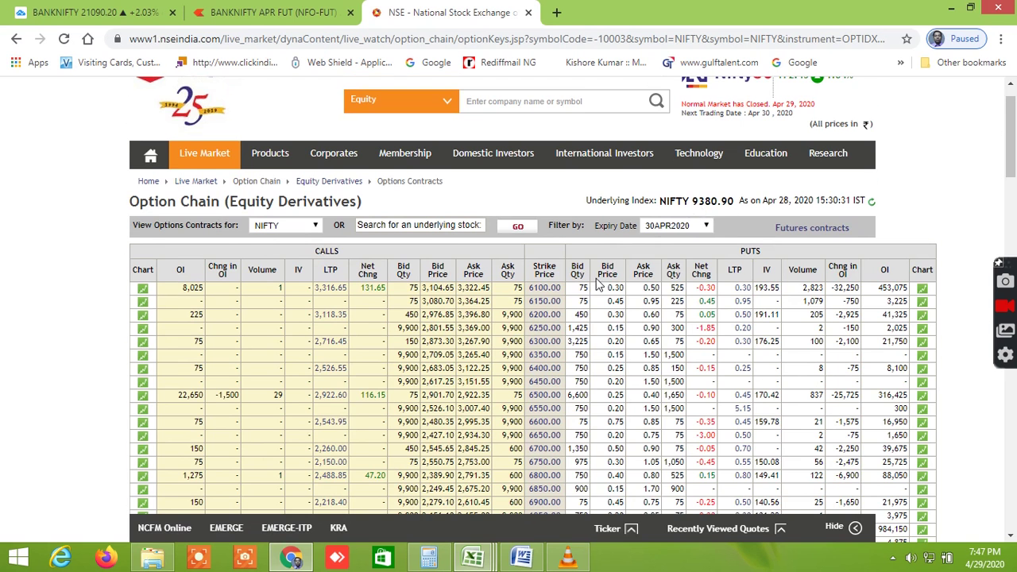
scroll(598, 284, down, 1)
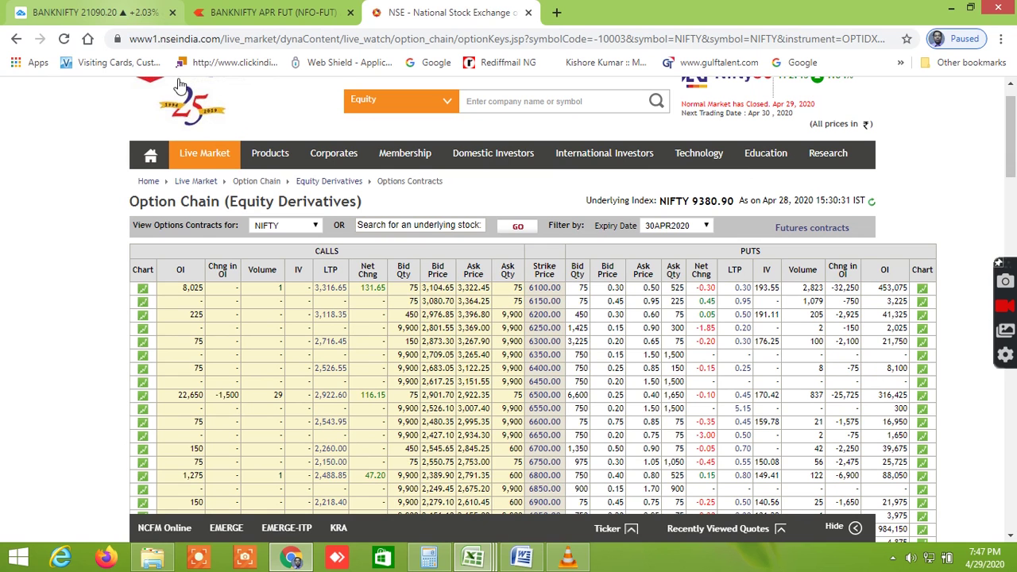
- Check the index values on the TradingView BANKNIFTY chart and the Zerodha Kite page against the NSE option chain's underlying index
click(104, 14)
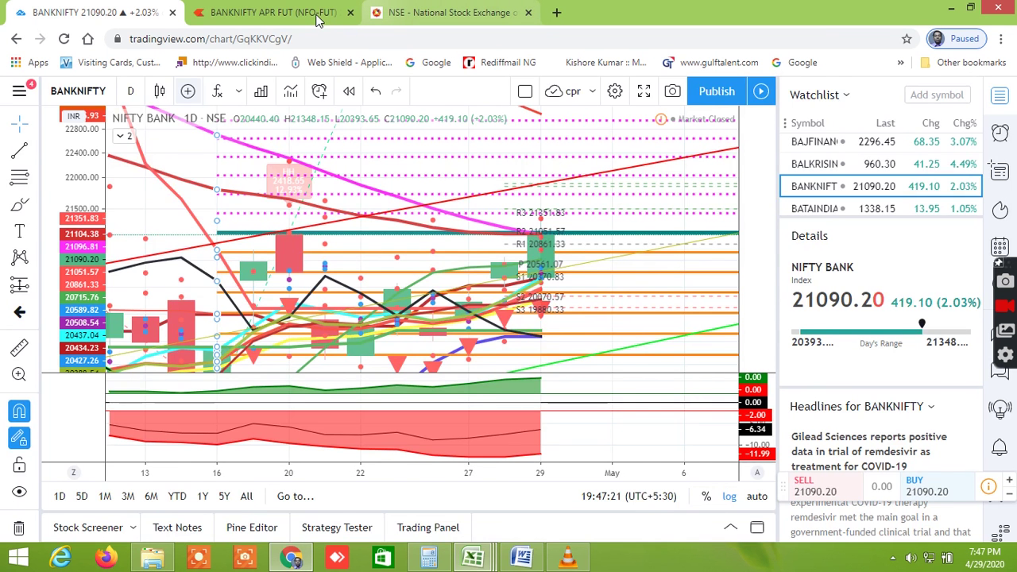
click(316, 19)
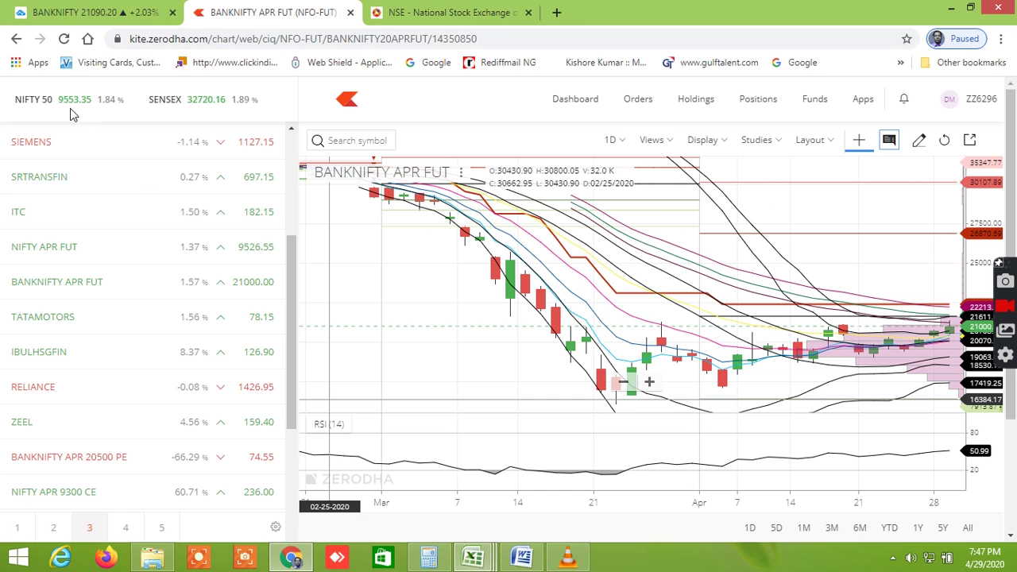
click(83, 22)
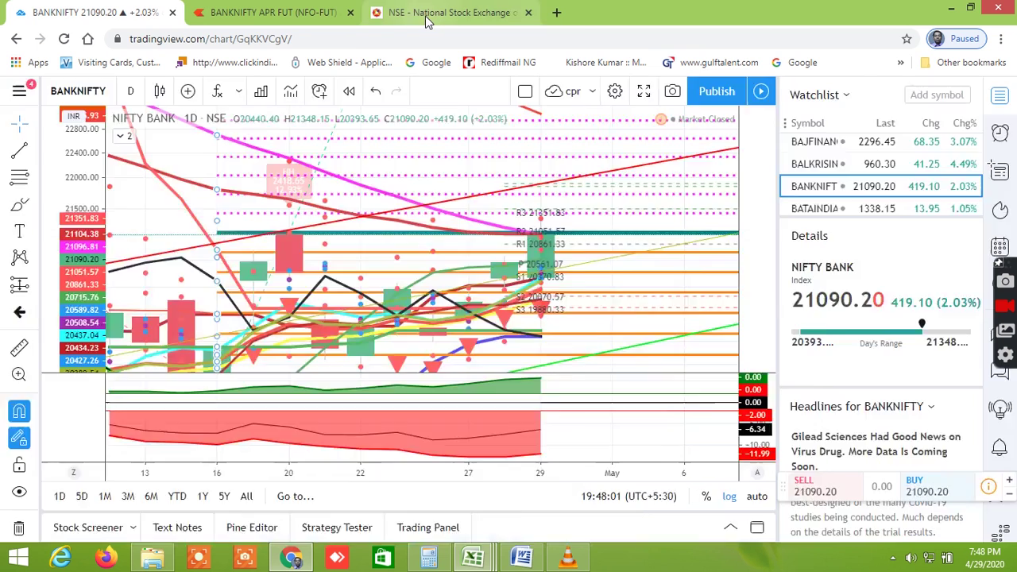
click(425, 16)
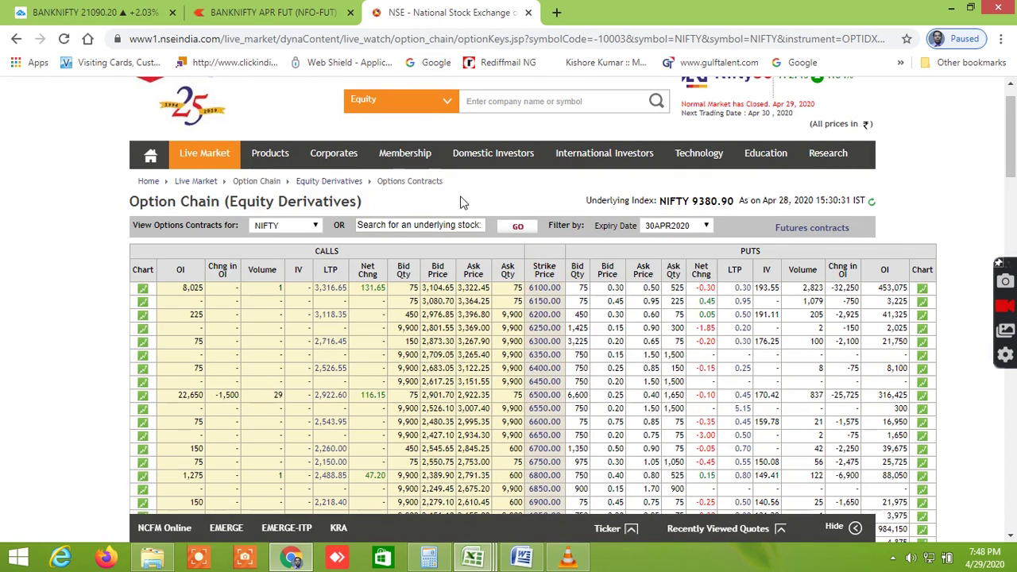
mouse_move(699, 155)
scroll(775, 301, down, 2)
scroll(765, 304, up, 3)
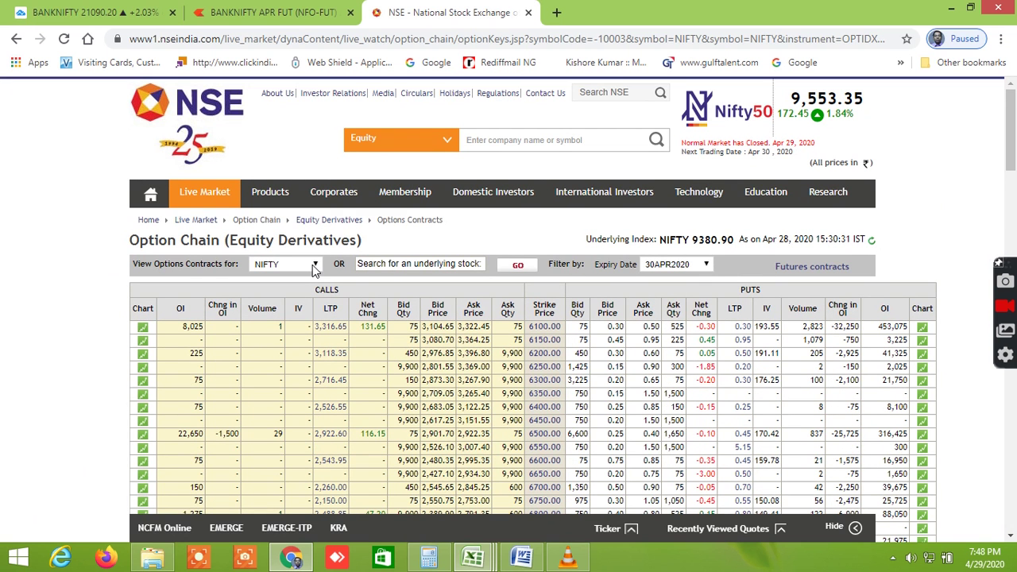
- Switch the option chain to BANKNIFTY to check its underlying index value and date, and return to NIFTY
click(310, 268)
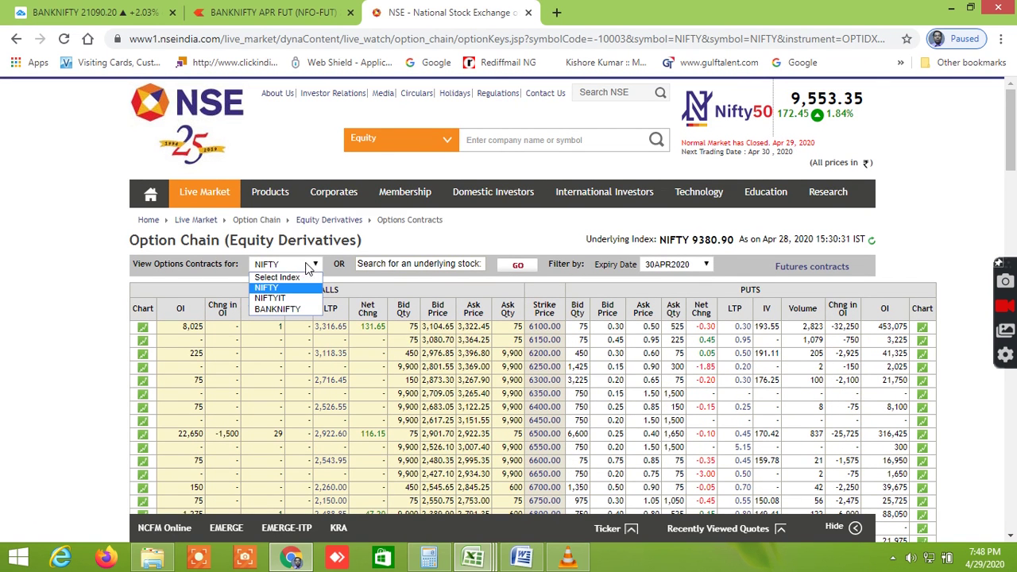
click(291, 311)
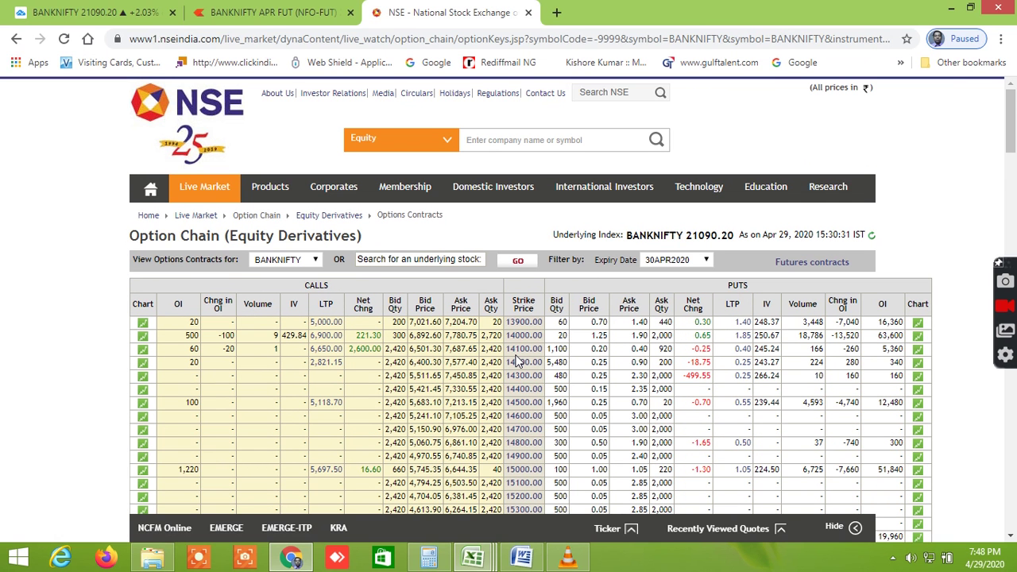
scroll(516, 359, down, 2)
scroll(516, 359, up, 2)
click(314, 260)
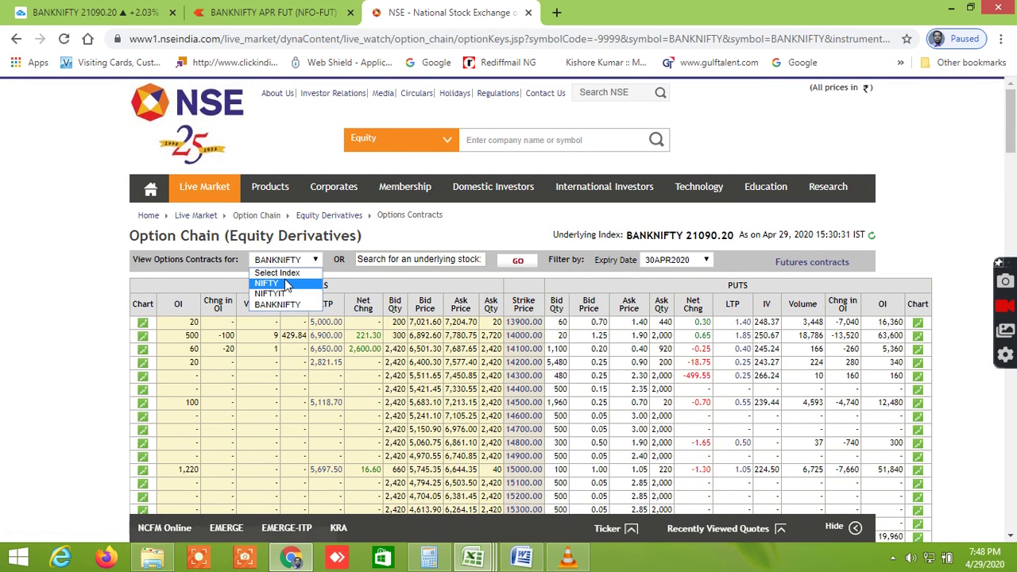
click(287, 284)
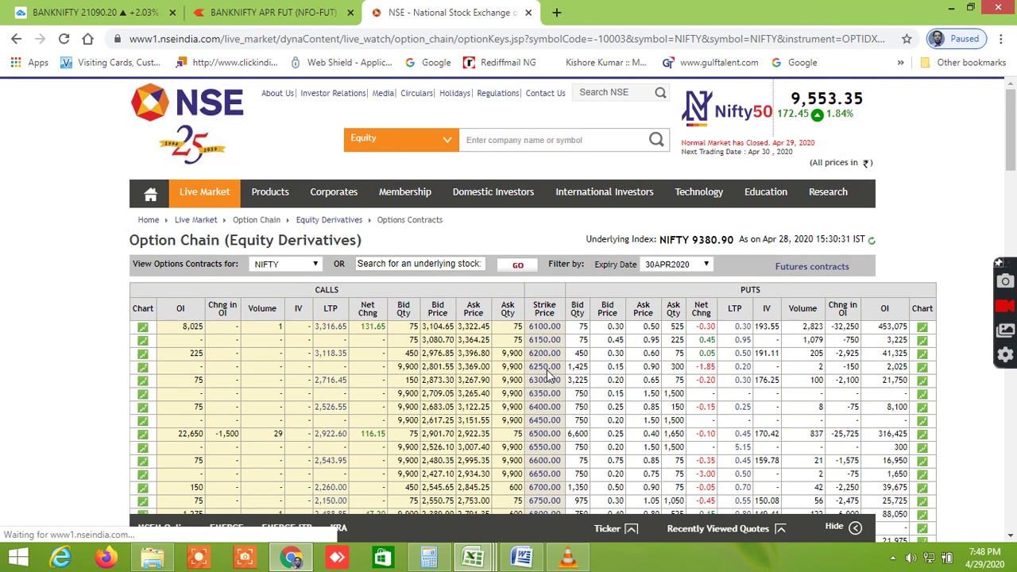
- Examine the reloaded NIFTY option chain's underlying index date and the open interest around the 9500 strike
scroll(547, 373, down, 5)
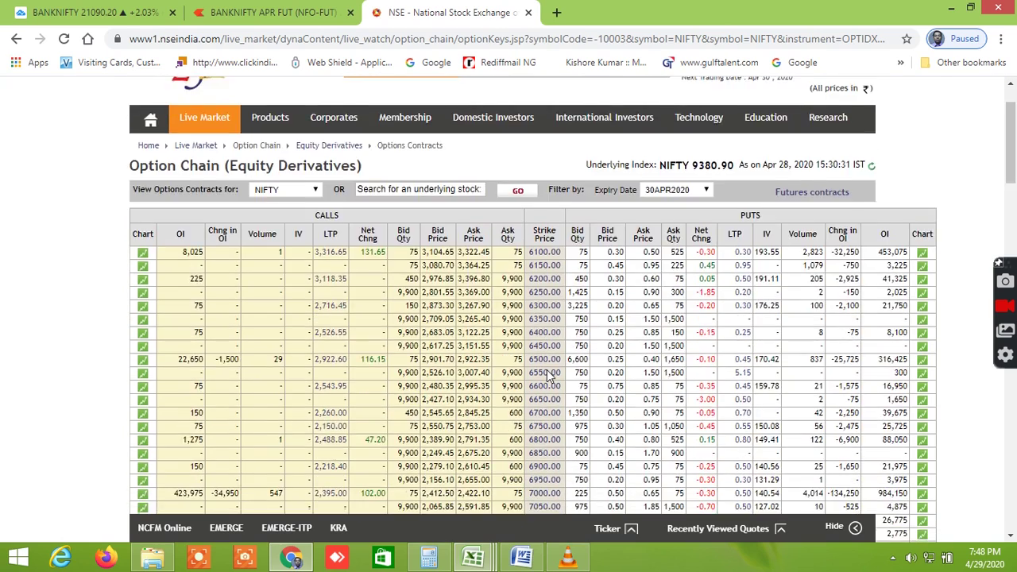
scroll(547, 373, up, 5)
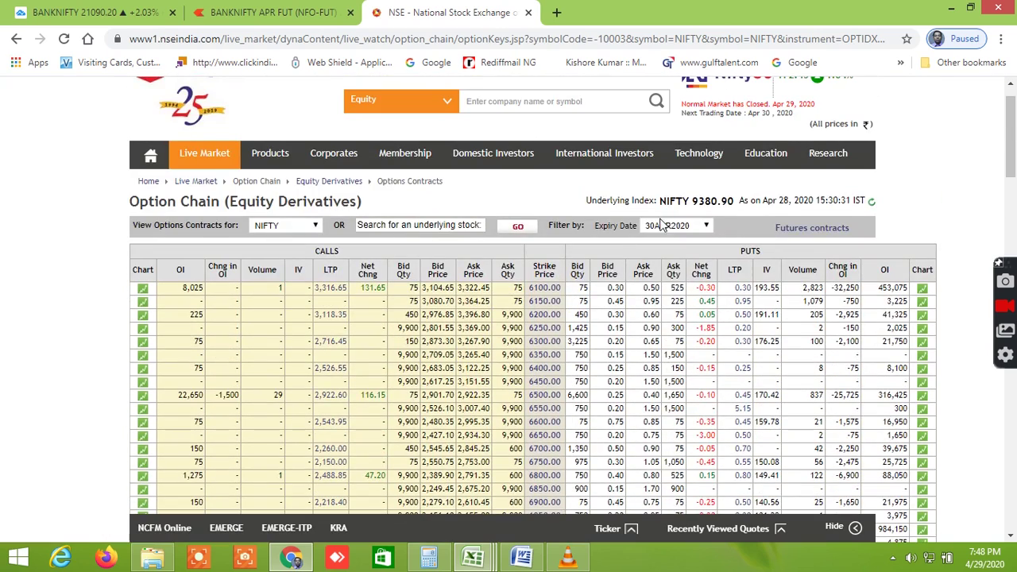
scroll(625, 337, down, 1)
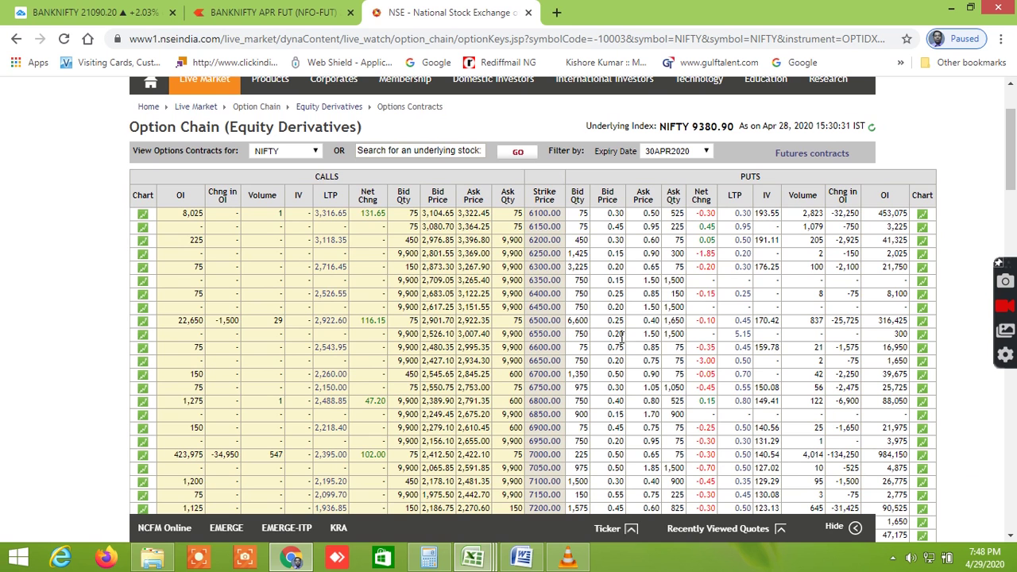
scroll(622, 338, up, 2)
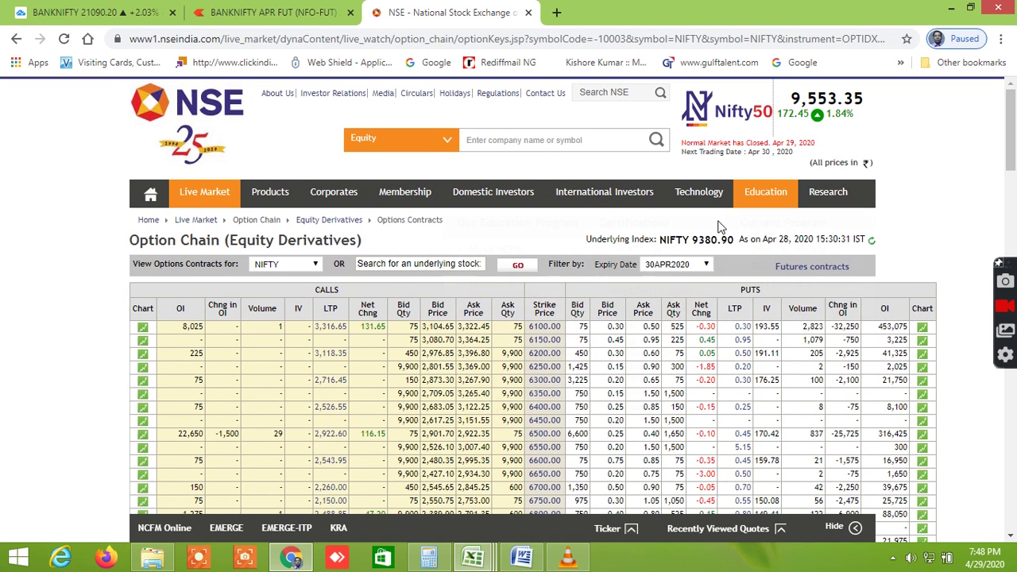
scroll(836, 332, down, 5)
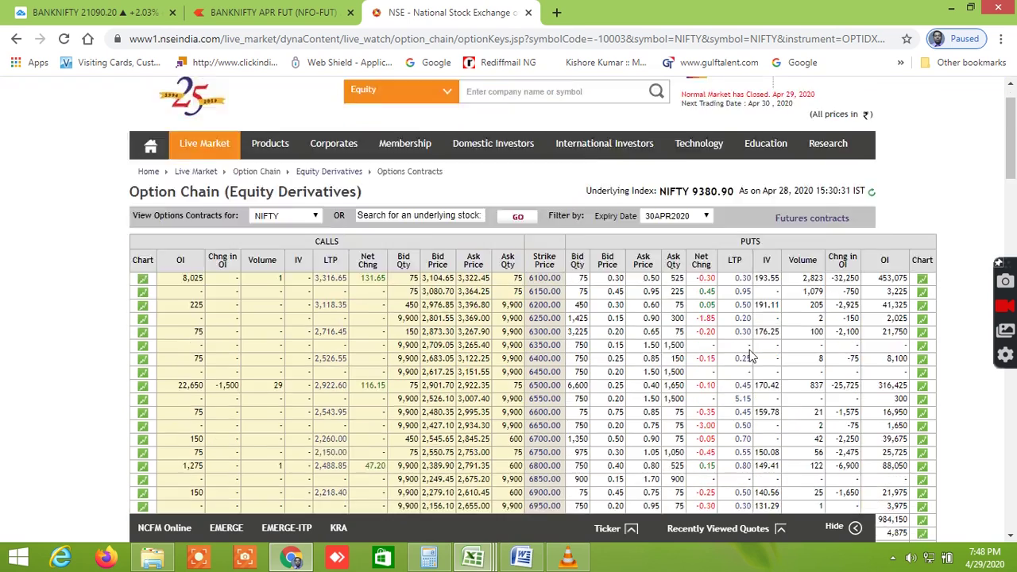
scroll(673, 335, down, 5)
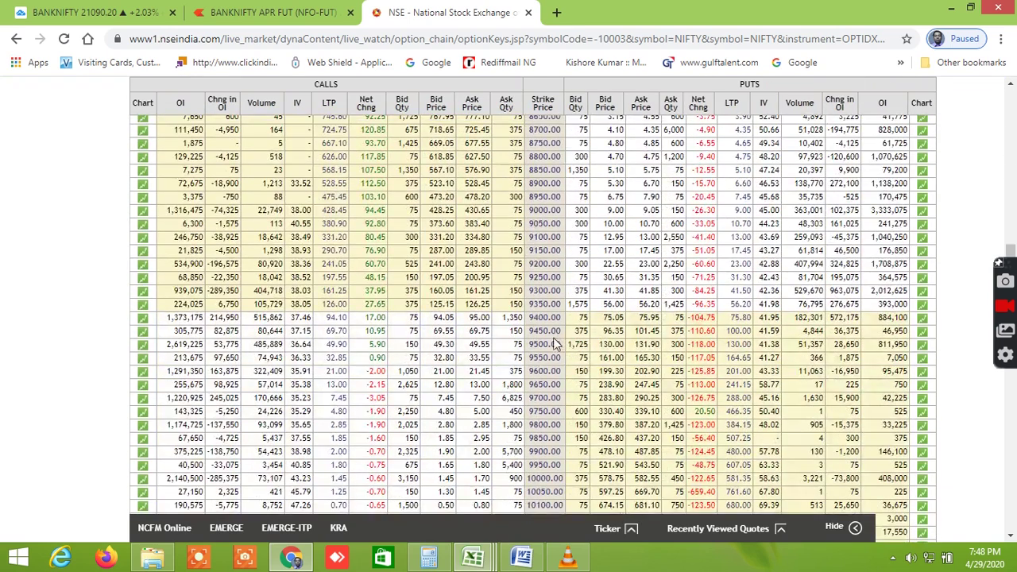
scroll(426, 338, up, 5)
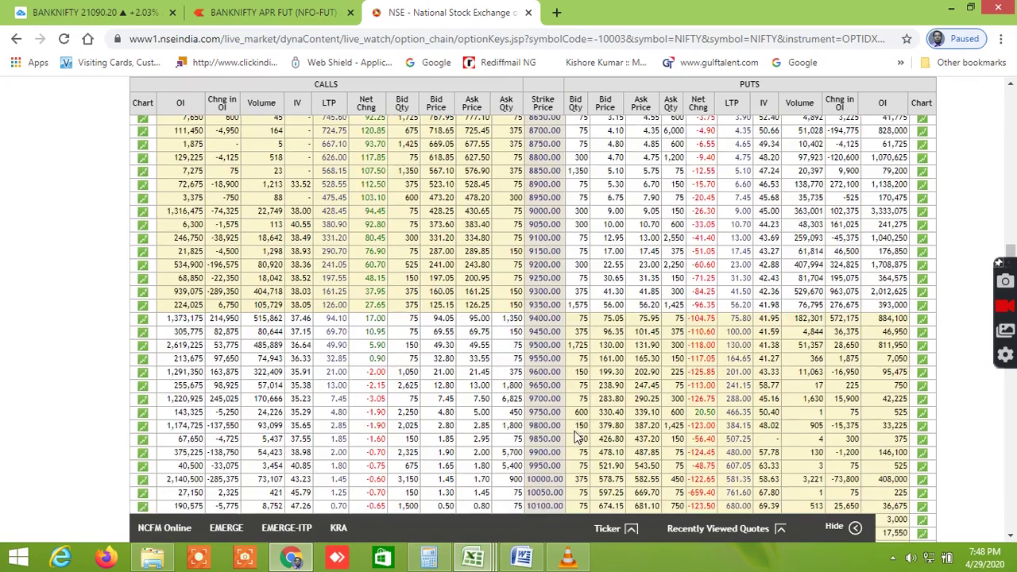
scroll(334, 278, up, 3)
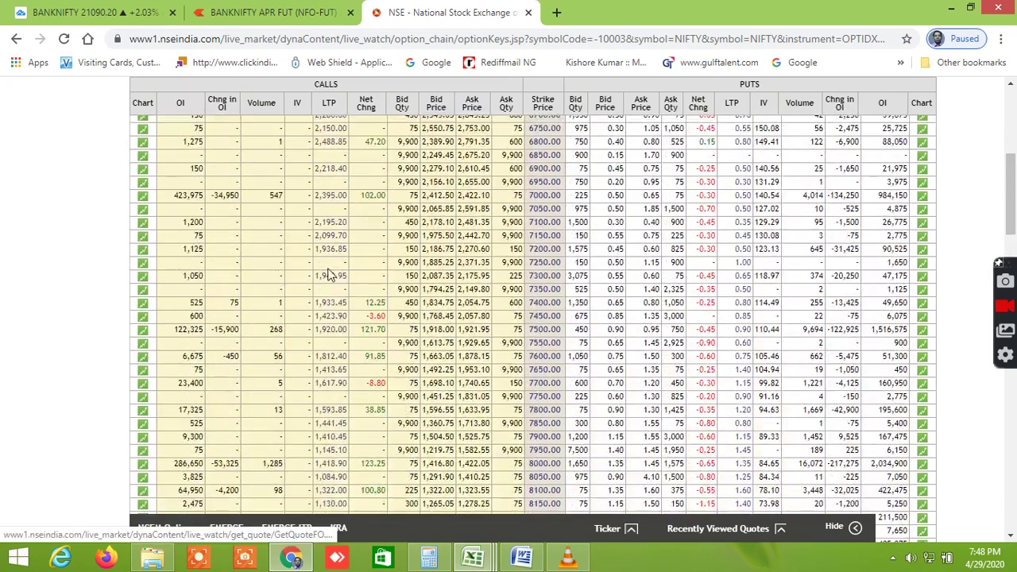
scroll(324, 251, up, 5)
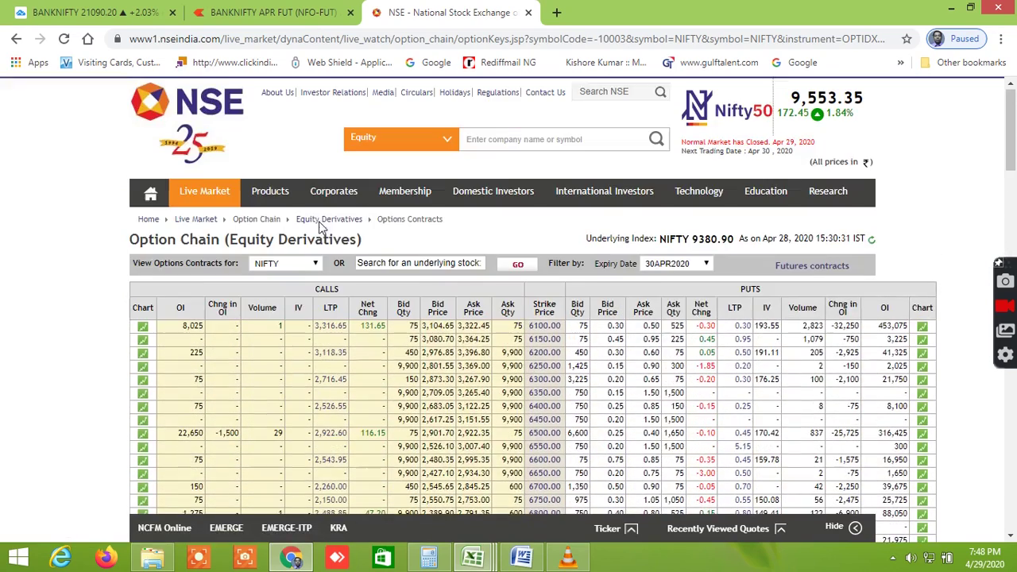
- Load the BANKNIFTY option chain and examine the call and put open interest around the 20000 to 22000 strikes
click(310, 265)
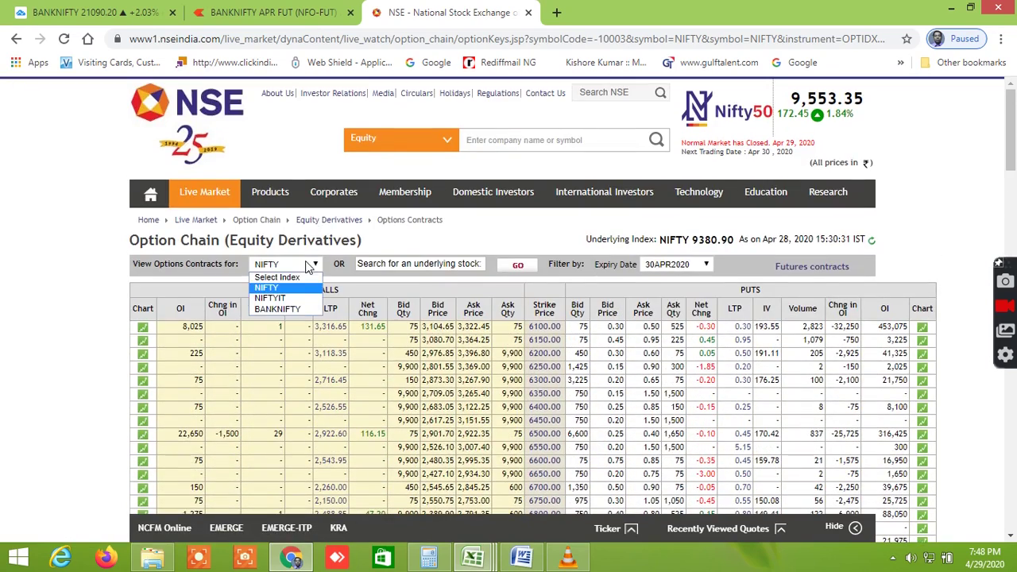
click(295, 310)
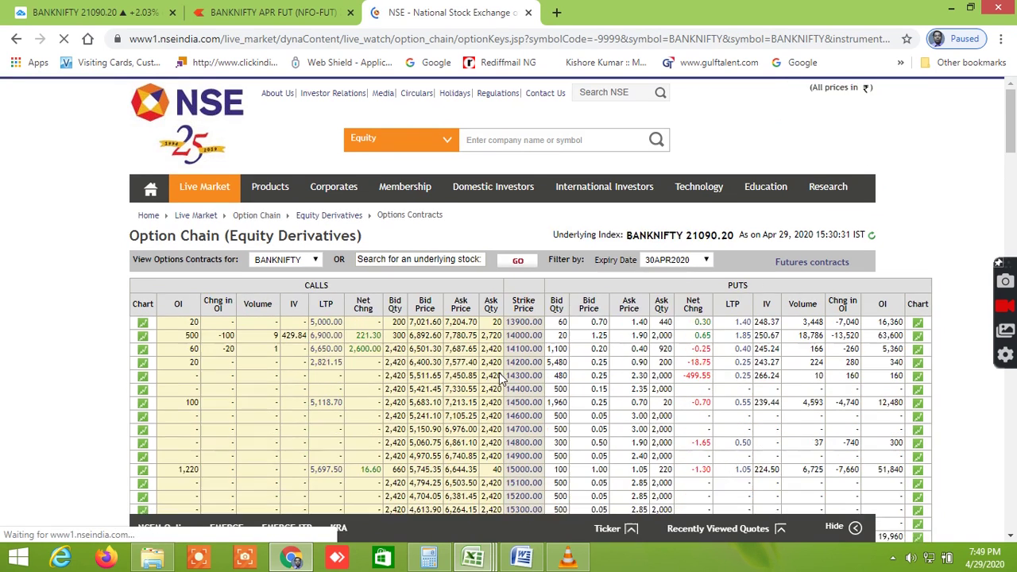
scroll(500, 380, down, 1)
scroll(500, 380, down, 10)
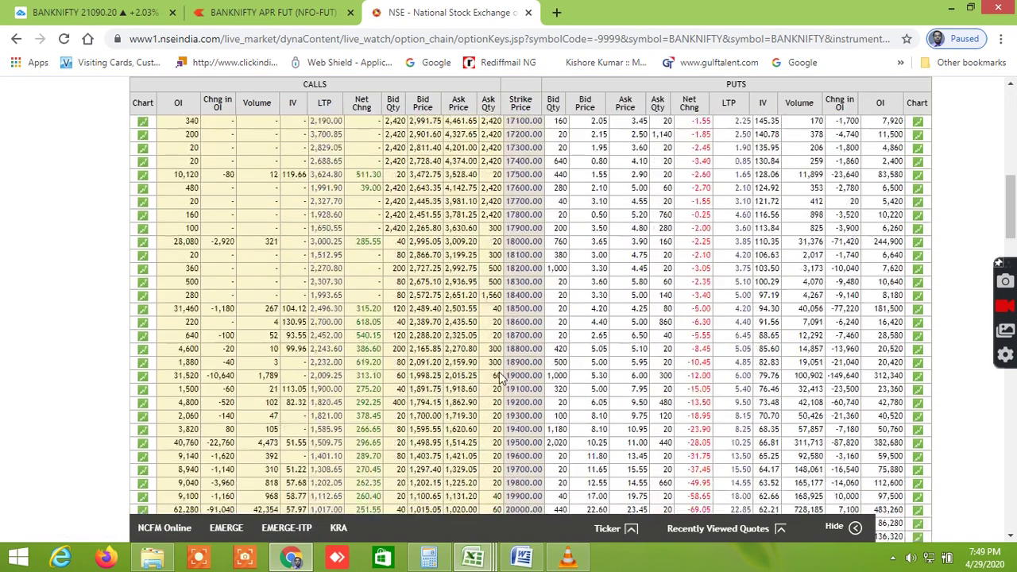
scroll(499, 372, down, 1)
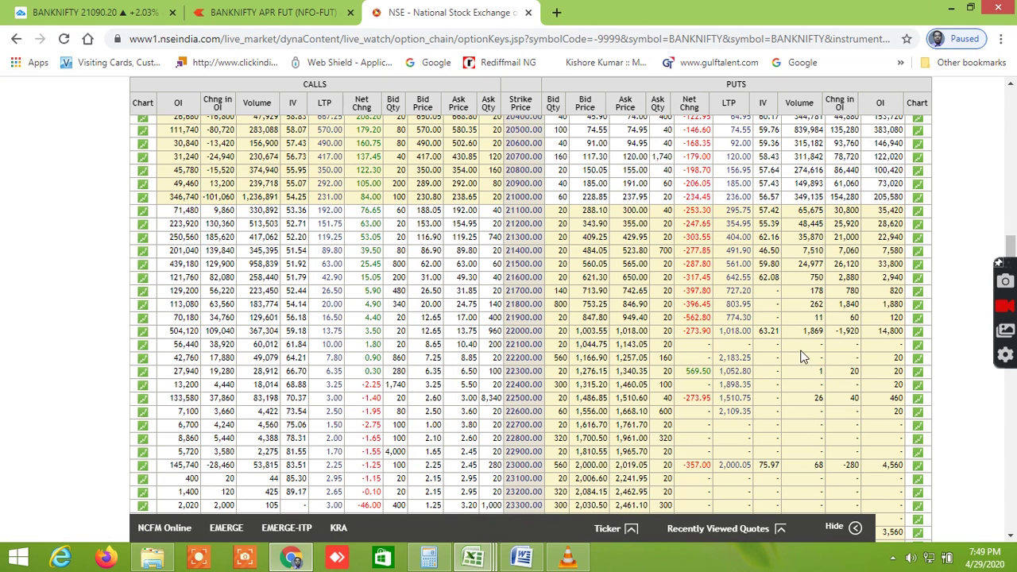
scroll(731, 346, up, 1)
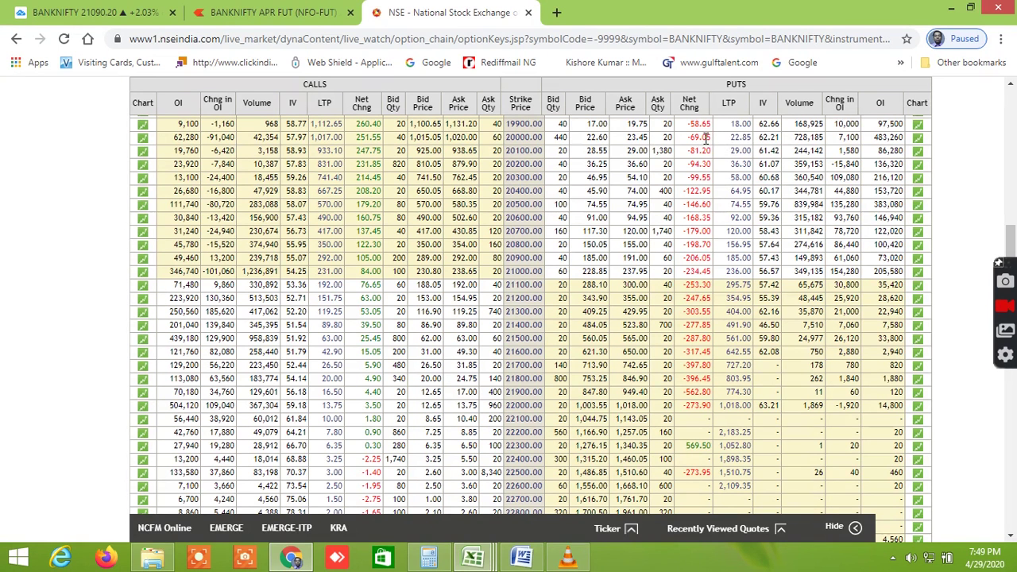
right_click(859, 147)
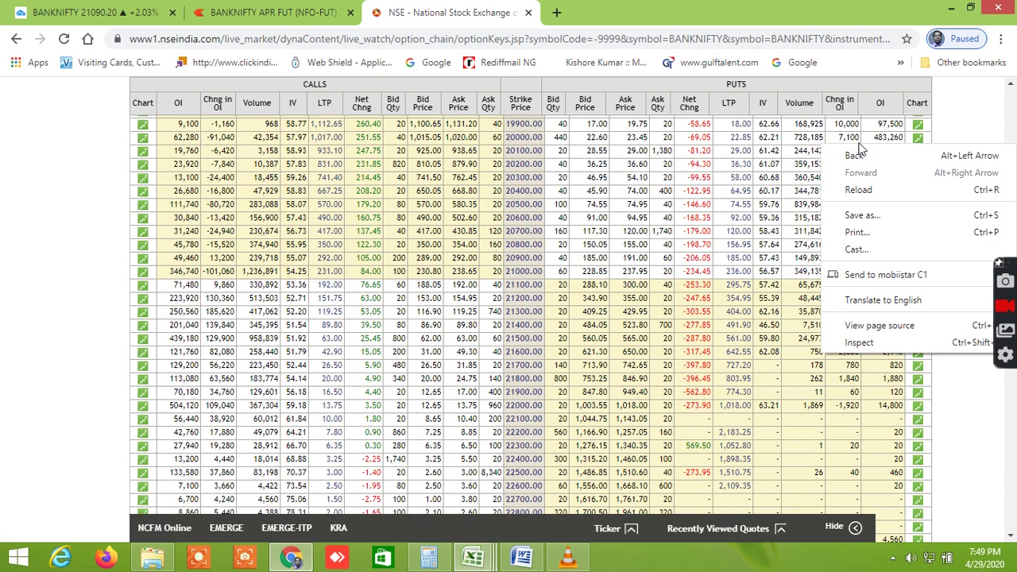
click(852, 135)
scroll(852, 133, up, 1)
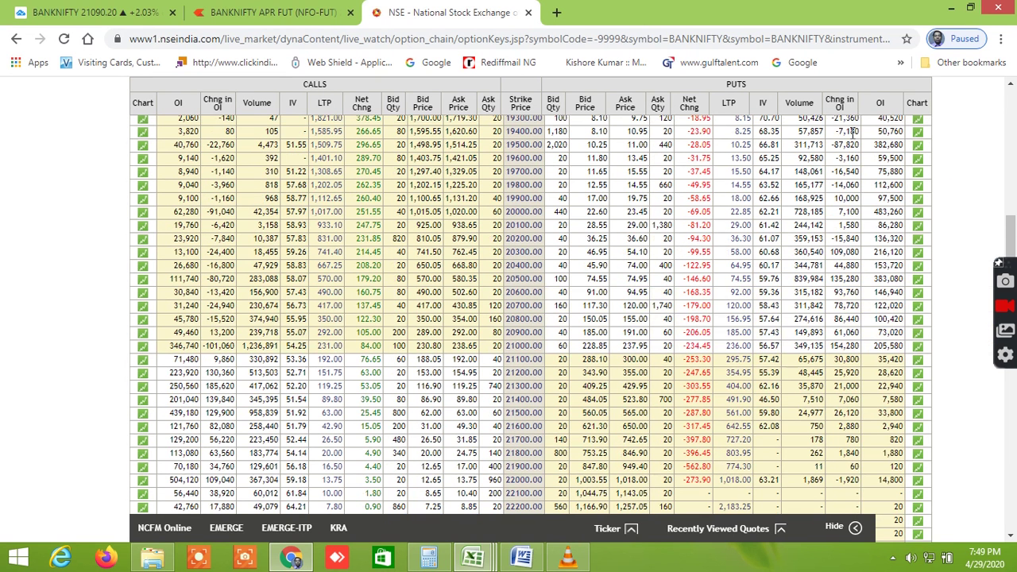
- Compare the price changes, volumes and open interest of BANKNIFTY calls and puts on both sides of the 21000 strike
right_click(718, 271)
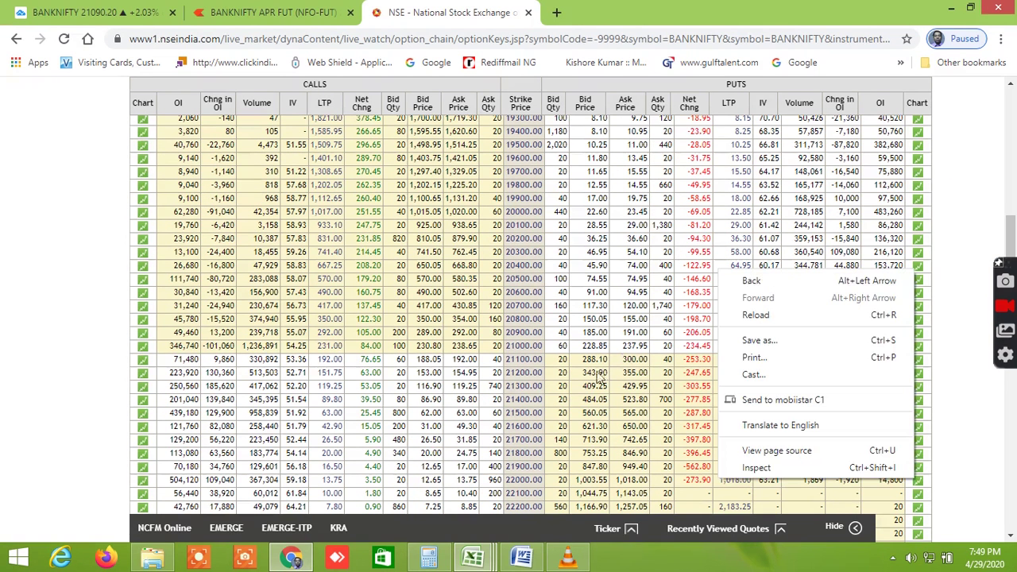
right_click(228, 417)
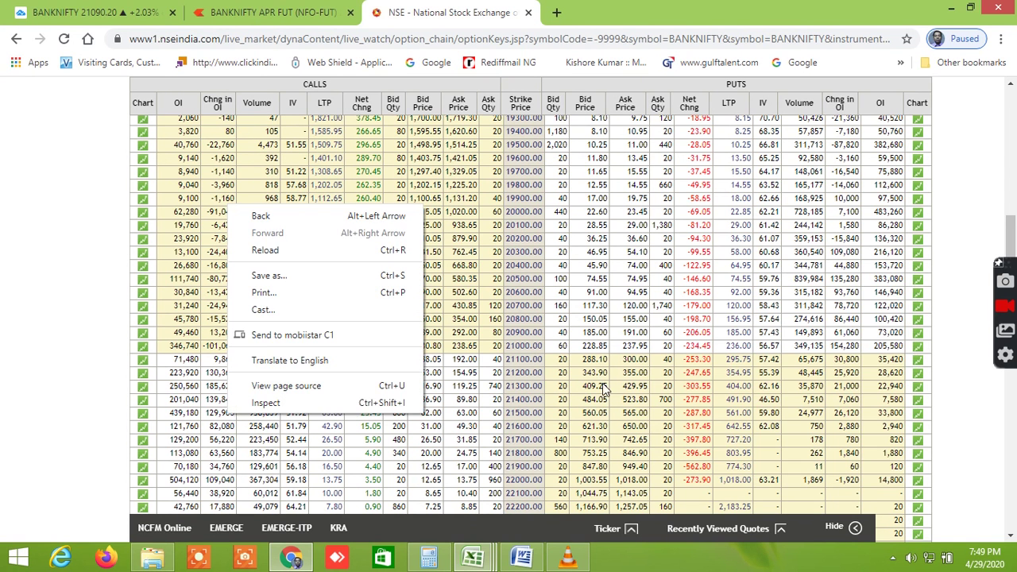
click(689, 386)
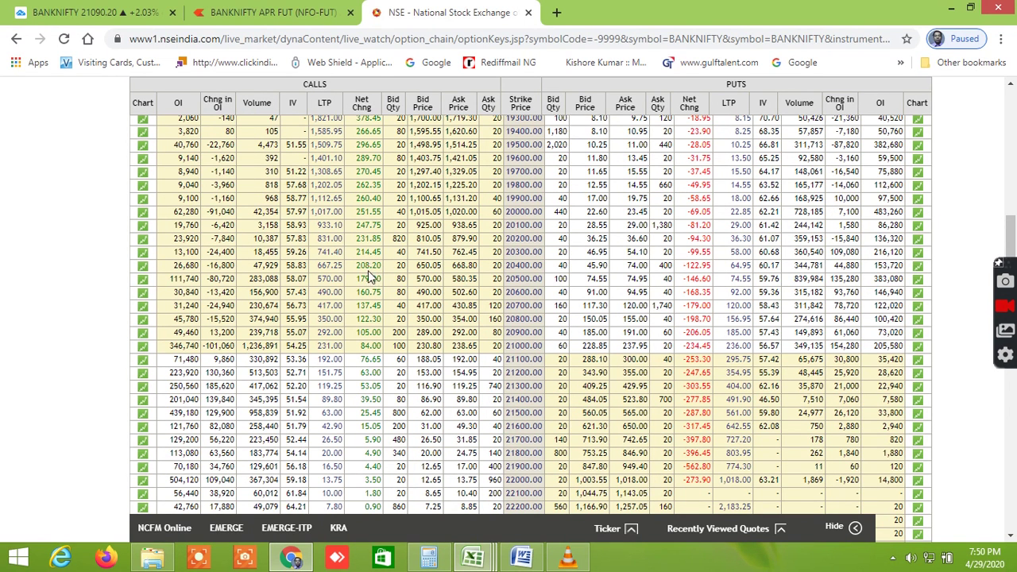
scroll(373, 292, down, 2)
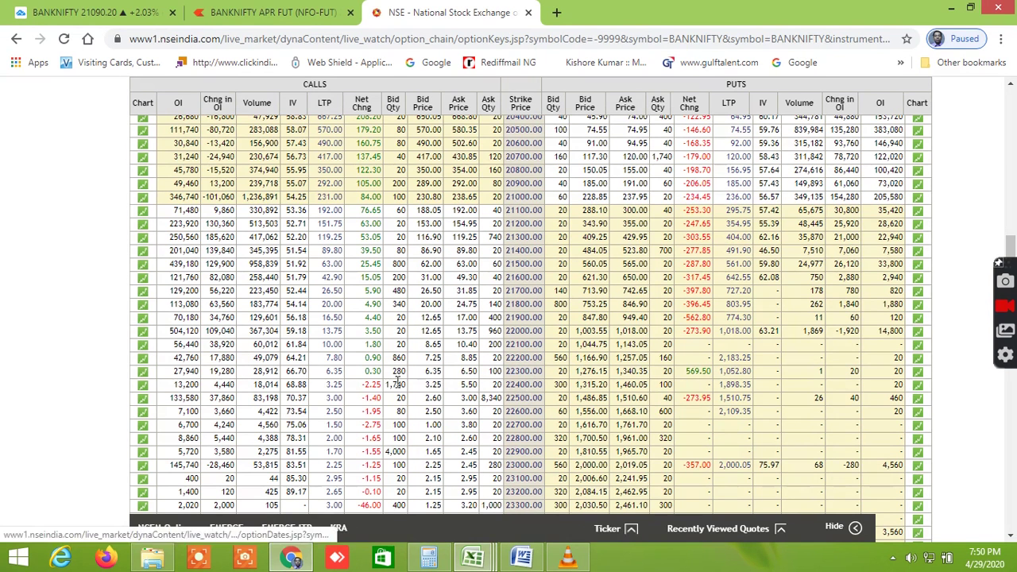
scroll(739, 318, up, 2)
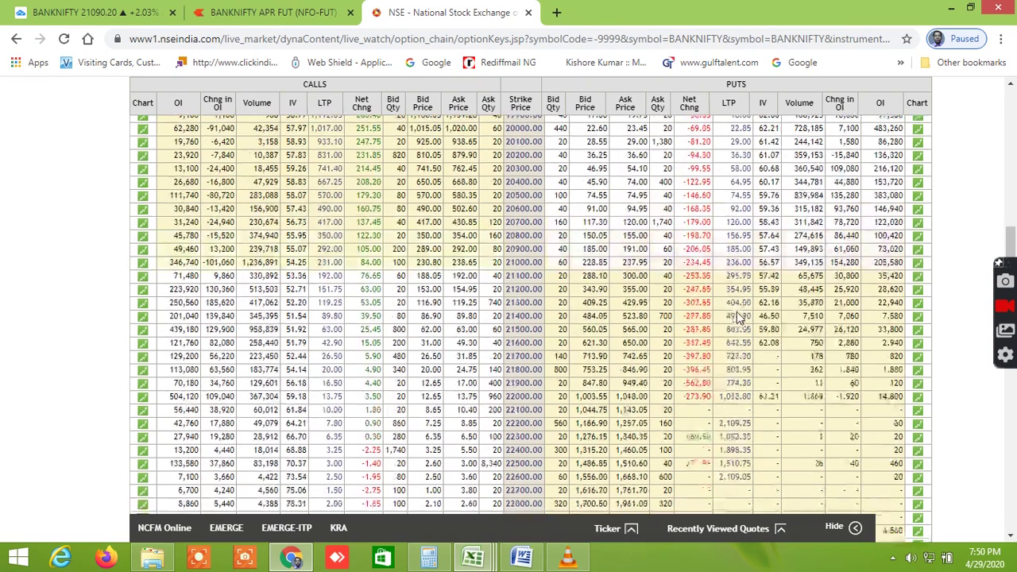
right_click(702, 332)
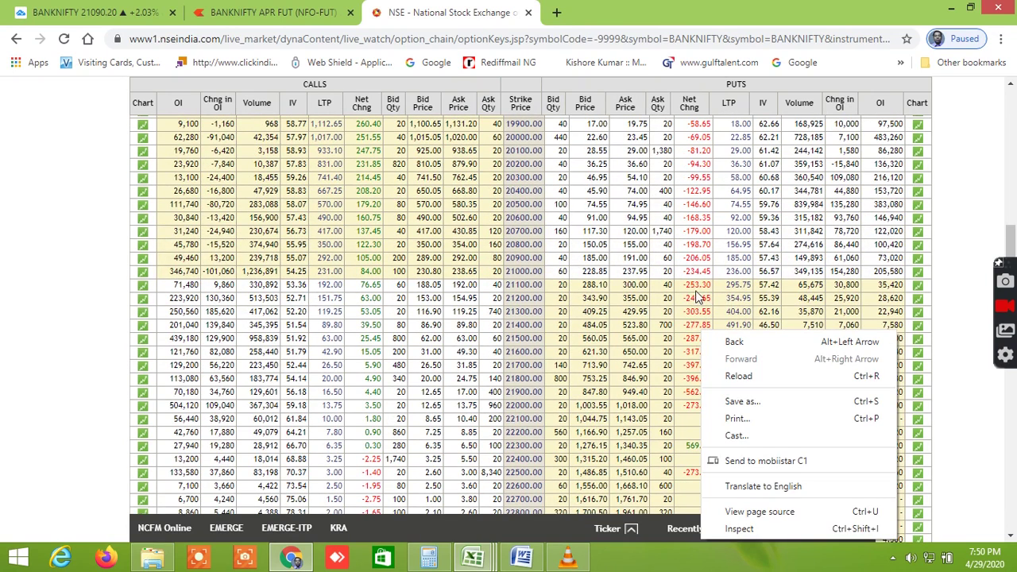
click(689, 350)
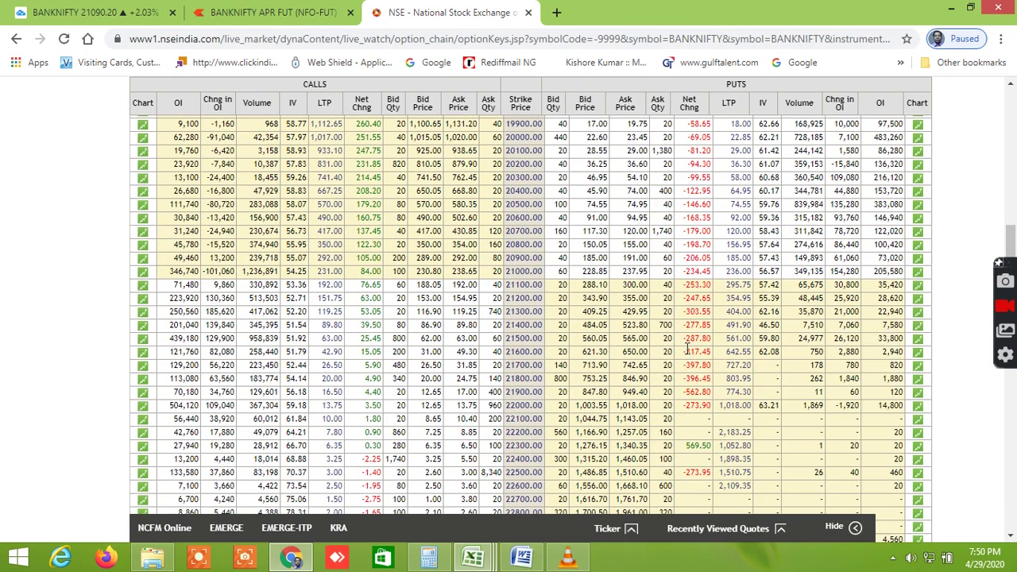
scroll(706, 326, down, 3)
scroll(706, 338, up, 3)
right_click(693, 343)
right_click(466, 358)
click(574, 389)
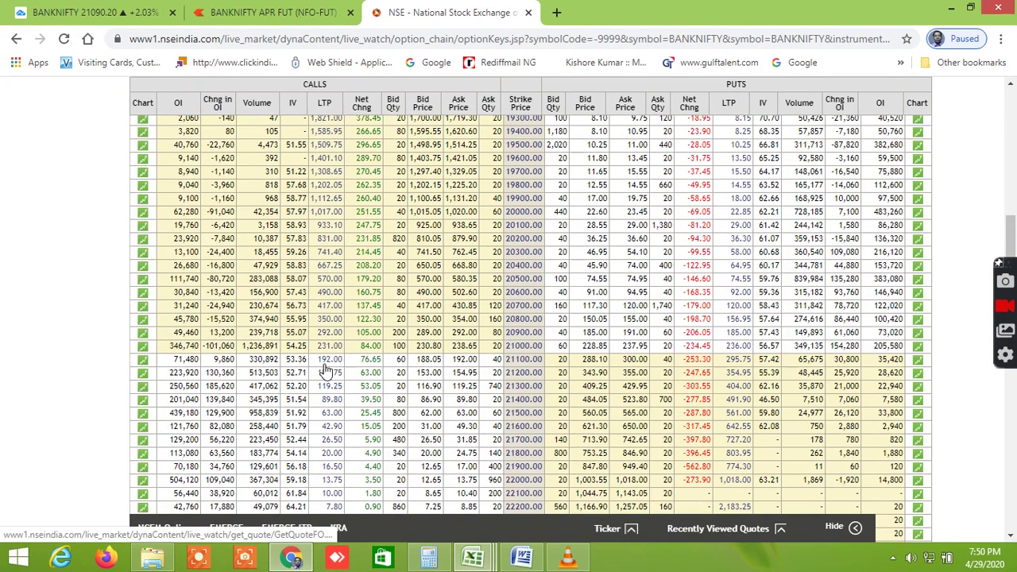
scroll(435, 374, up, 1)
scroll(436, 374, down, 1)
- Switch to the WORKING FILE workbook in Excel and set Nifty's target stock price below CMP to 9500 on the OPTION CHAIN IV sheet
click(472, 558)
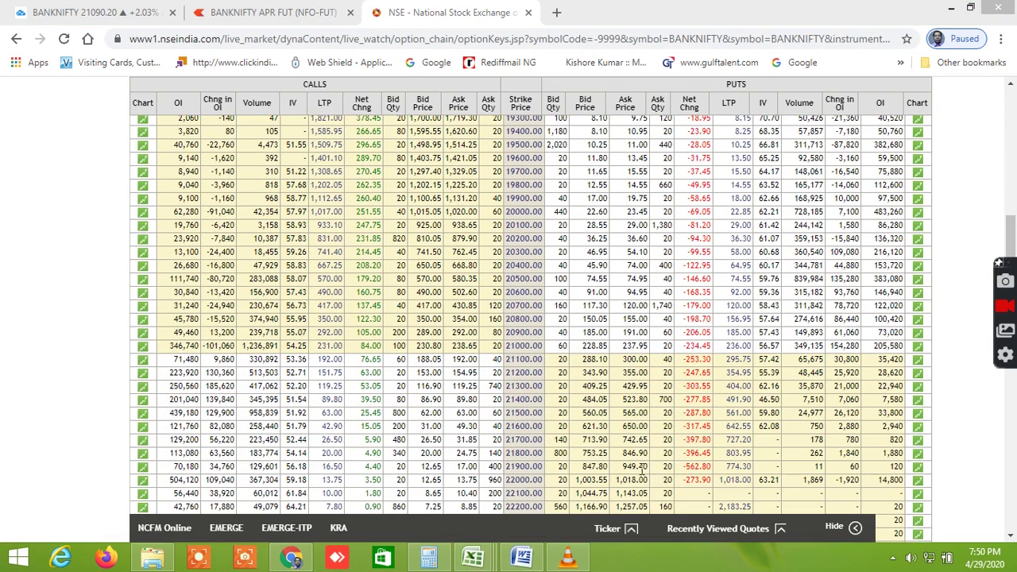
click(493, 544)
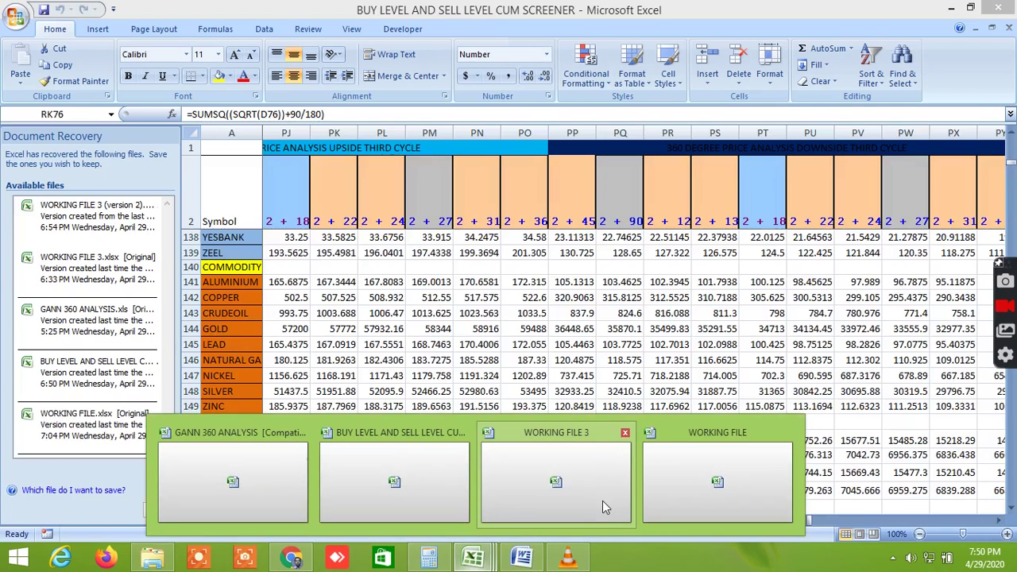
mouse_move(578, 488)
click(700, 480)
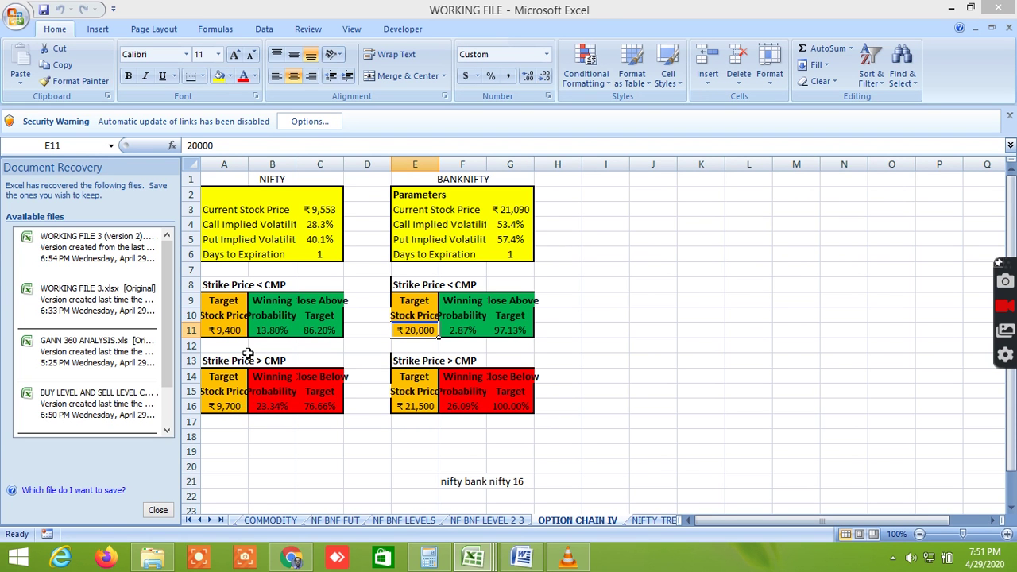
click(235, 329)
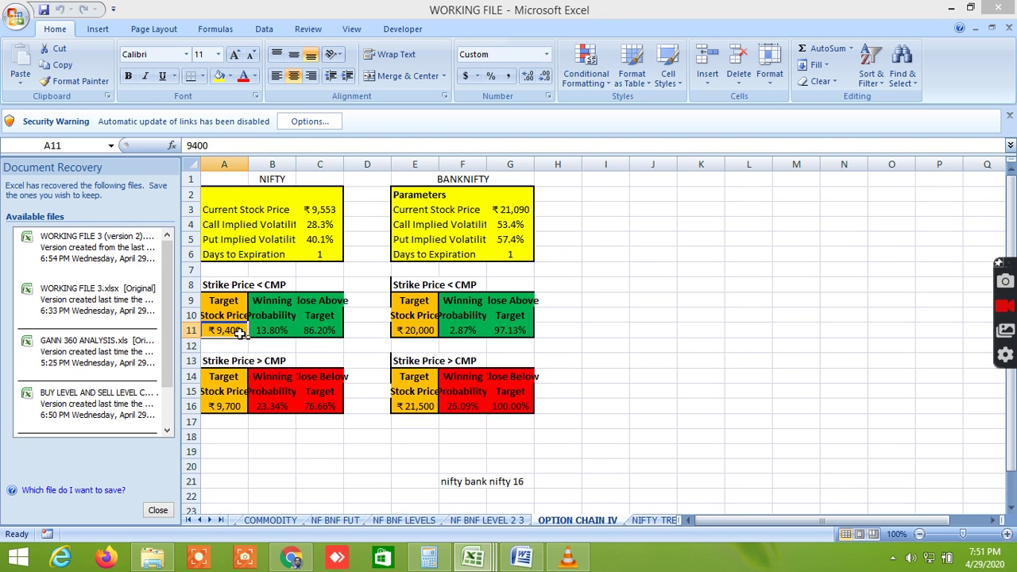
text(9500)
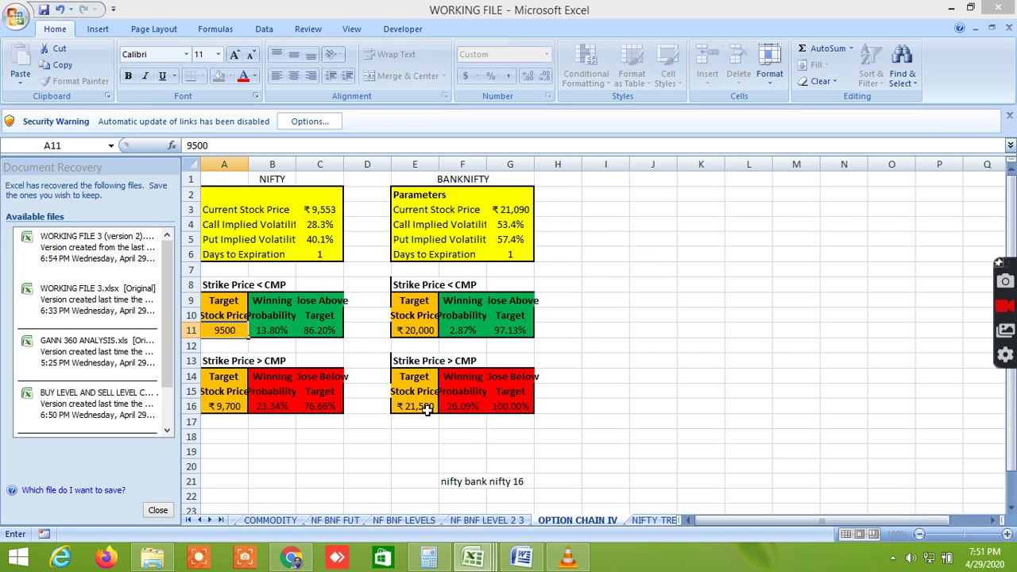
key(ctrl+Return)
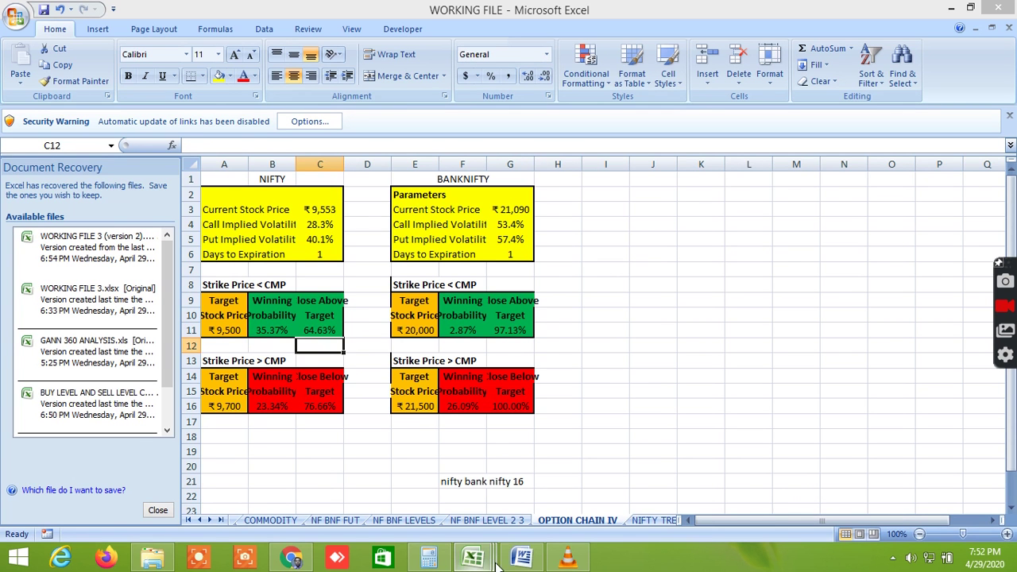
- Bring up the GANN 360 ANALYSIS workbook and review the 360 degree price levels from the first through the third circle
mouse_move(496, 565)
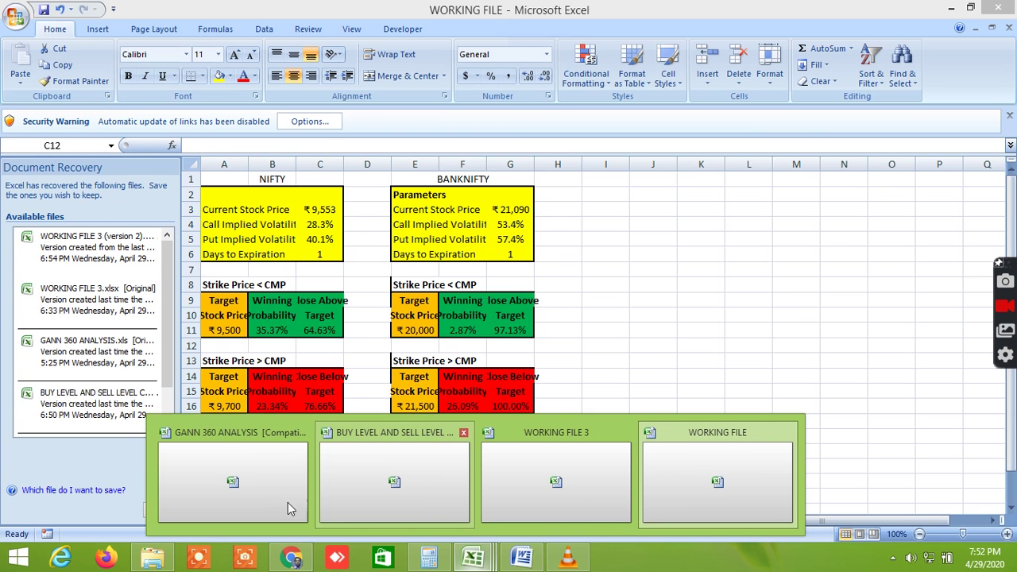
click(266, 493)
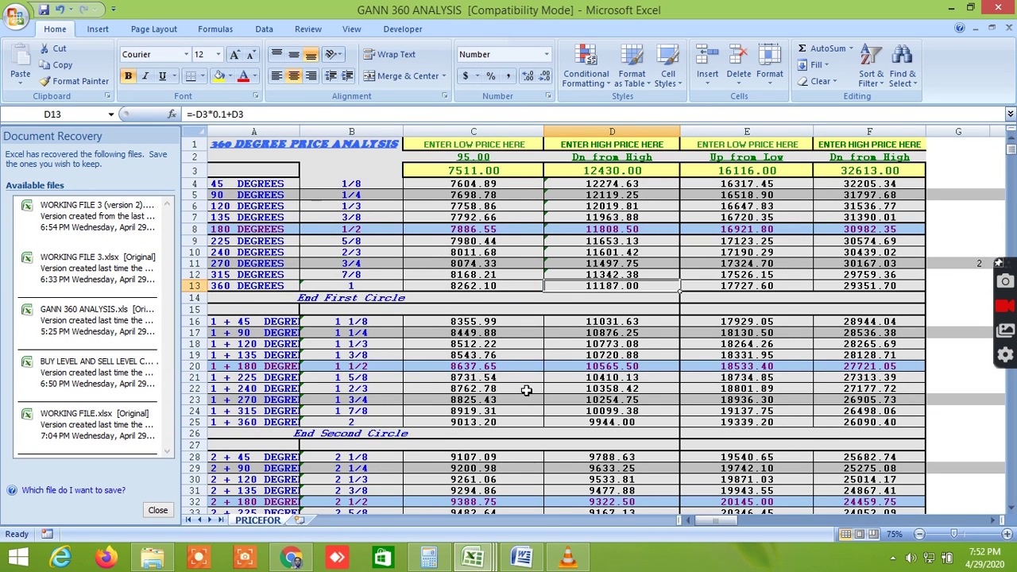
scroll(526, 390, down, 2)
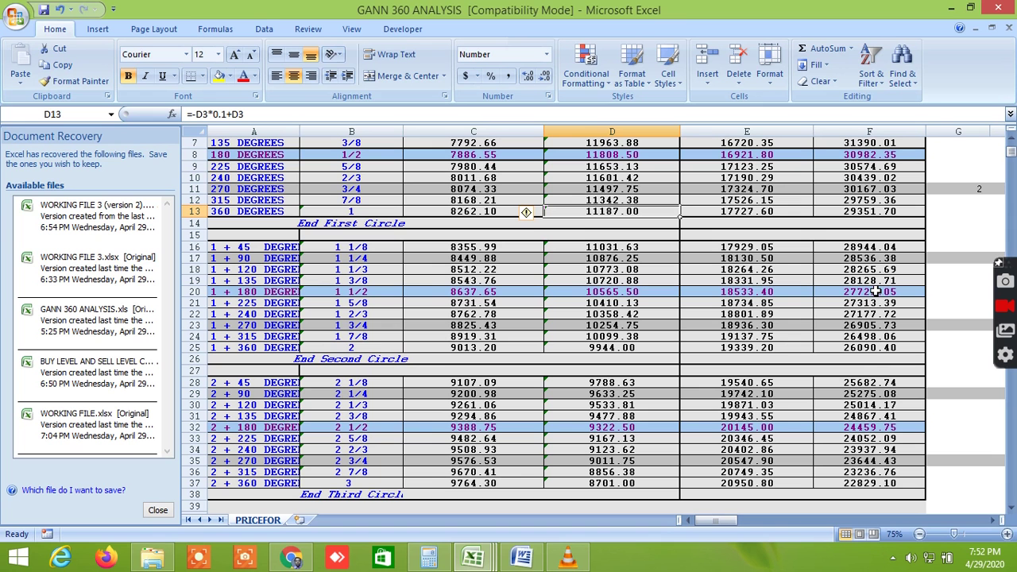
- In the BUY LEVEL AND SELL LEVEL CUM SCREENER workbook, review Nifty and Bank Nifty's 360 degree first-cycle and number vibration 7 levels
mouse_move(488, 564)
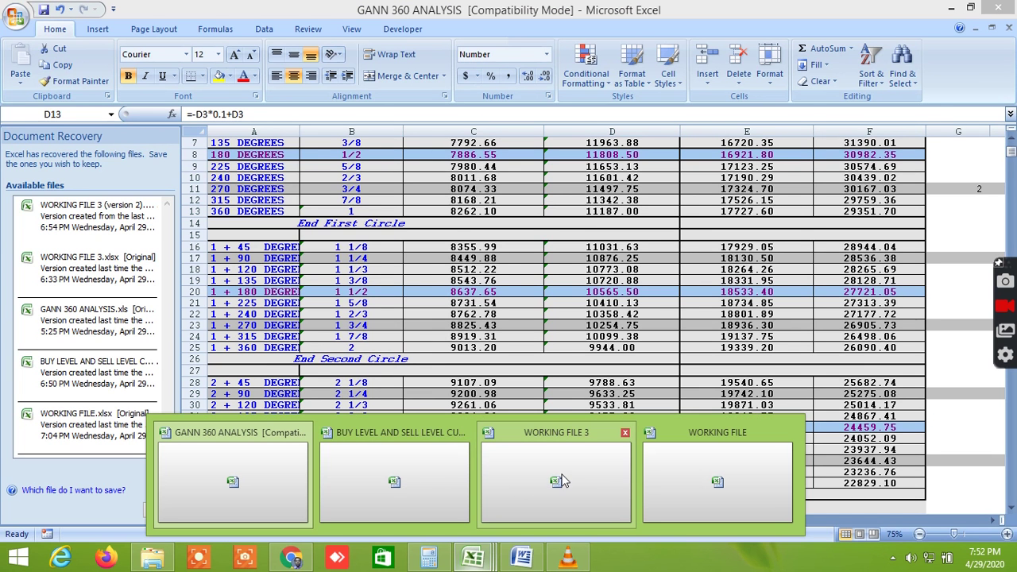
click(401, 482)
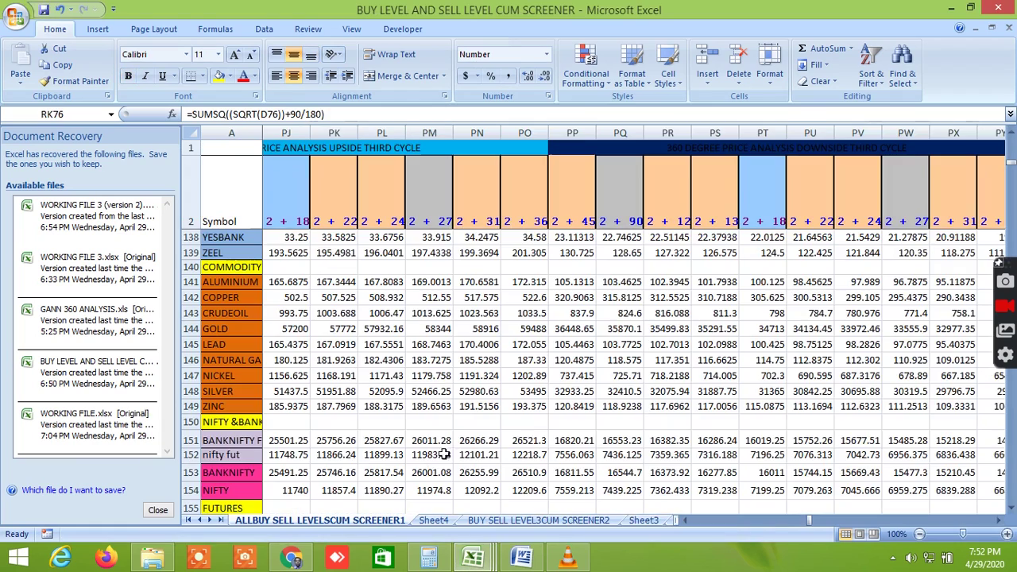
drag(686, 523, 686, 523)
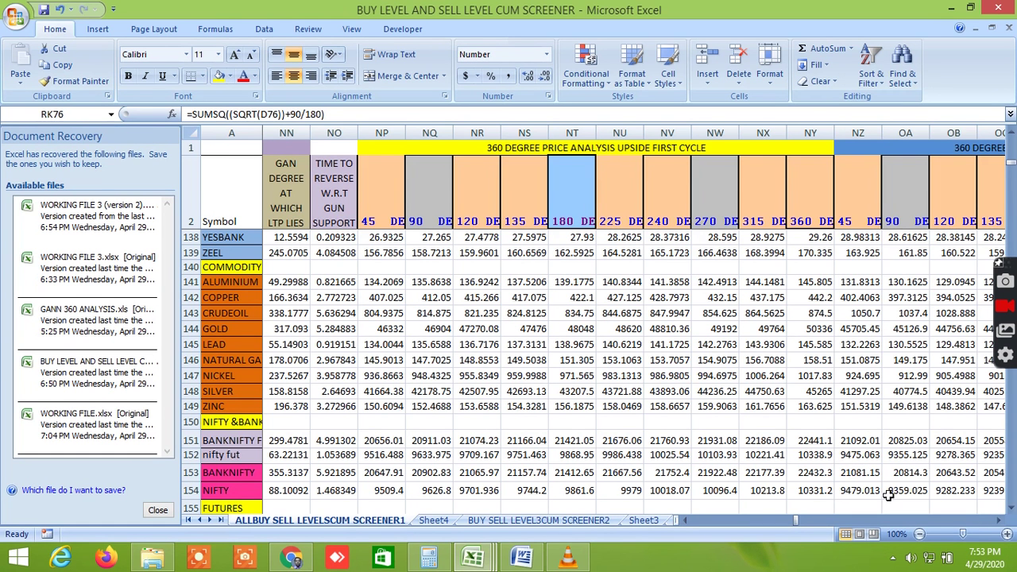
click(1000, 520)
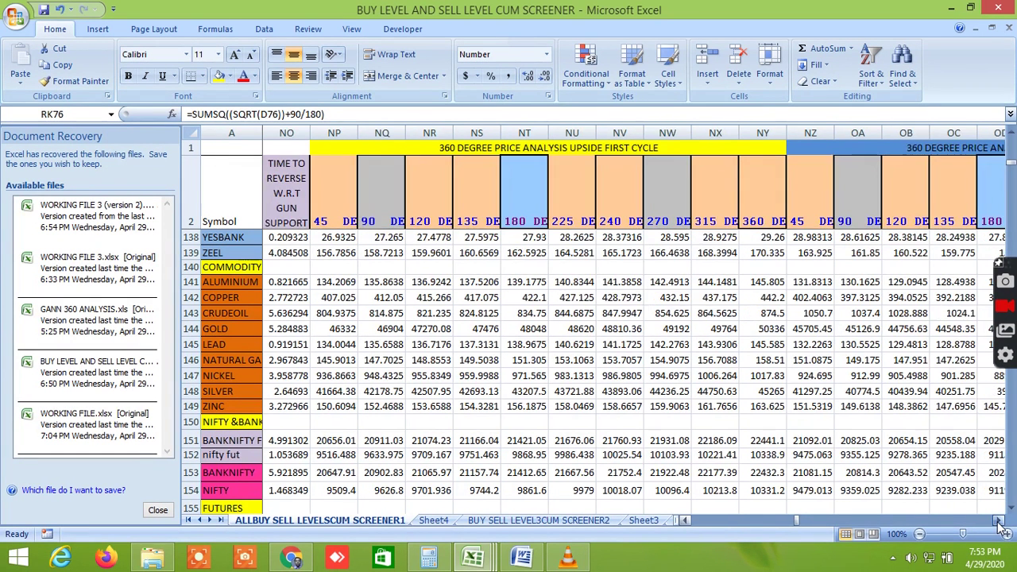
drag(1000, 520, 1000, 521)
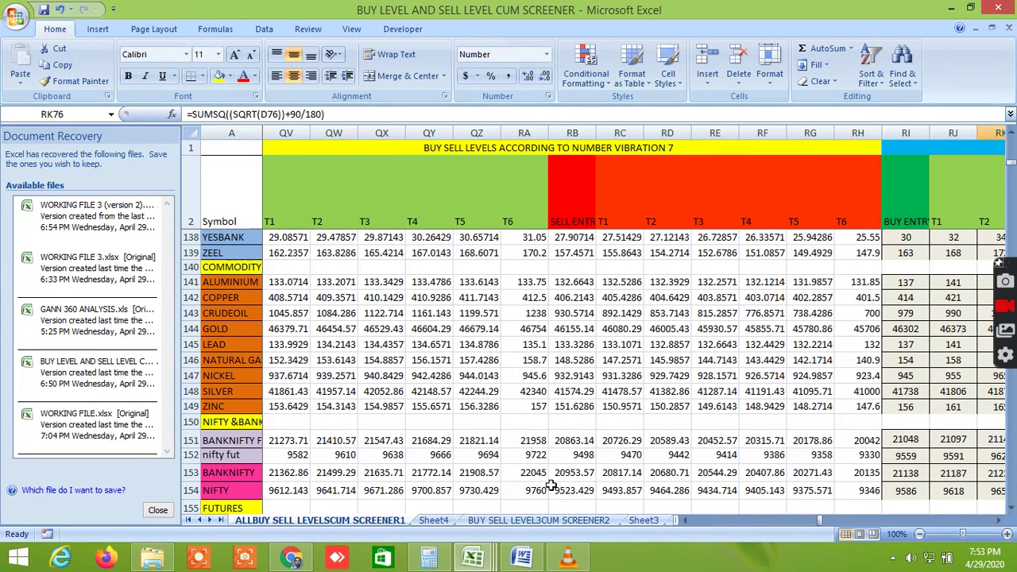
- Check the Nifty and Bank Nifty up and down results in the Probability W.R.T Gann 360 columns
mouse_move(477, 564)
drag(820, 522, 827, 520)
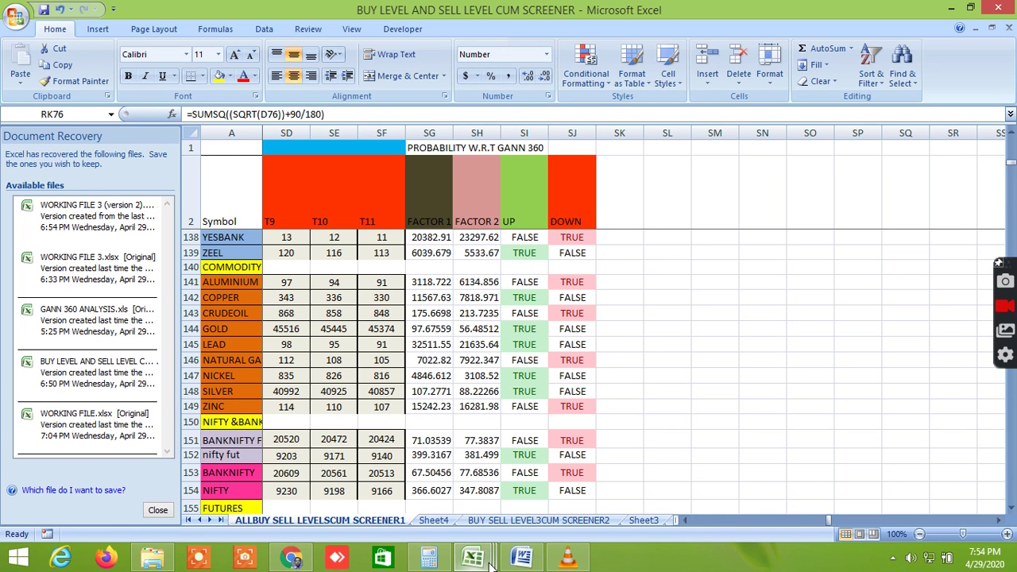
mouse_move(474, 558)
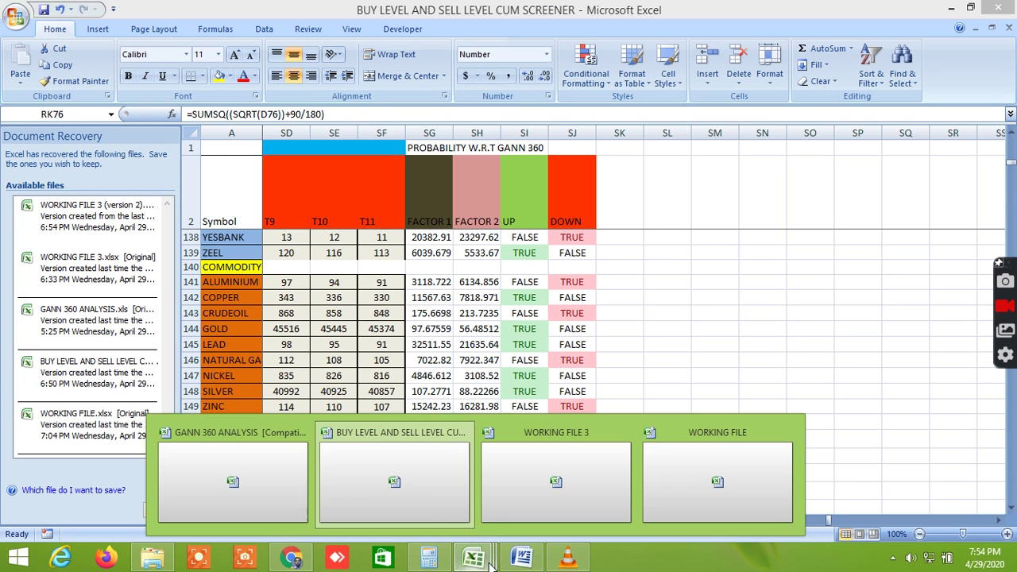
click(387, 493)
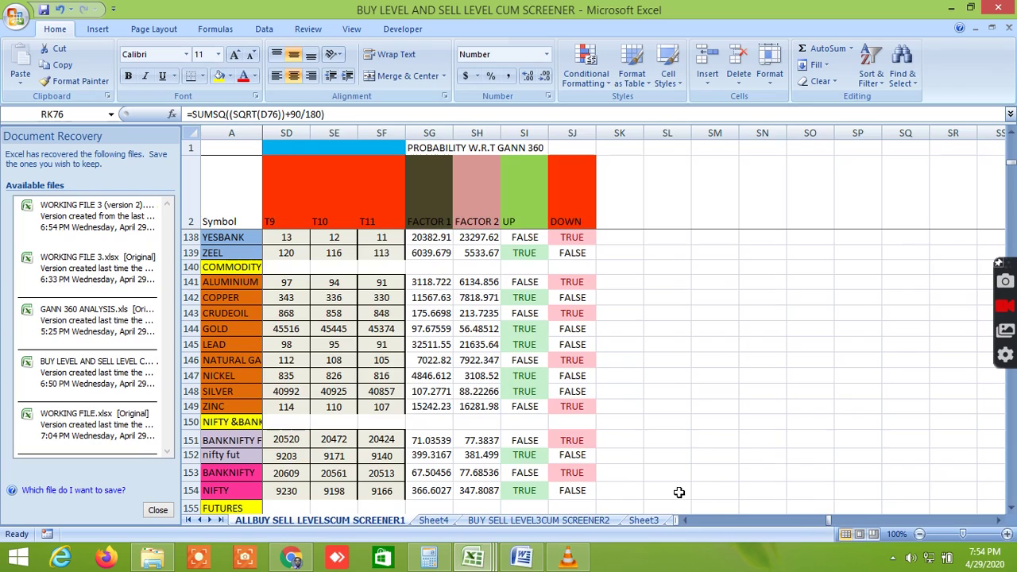
- Review the Probability 30, 15, 5 and 1 columns for the Nifty and Bank Nifty rows
drag(830, 521, 725, 533)
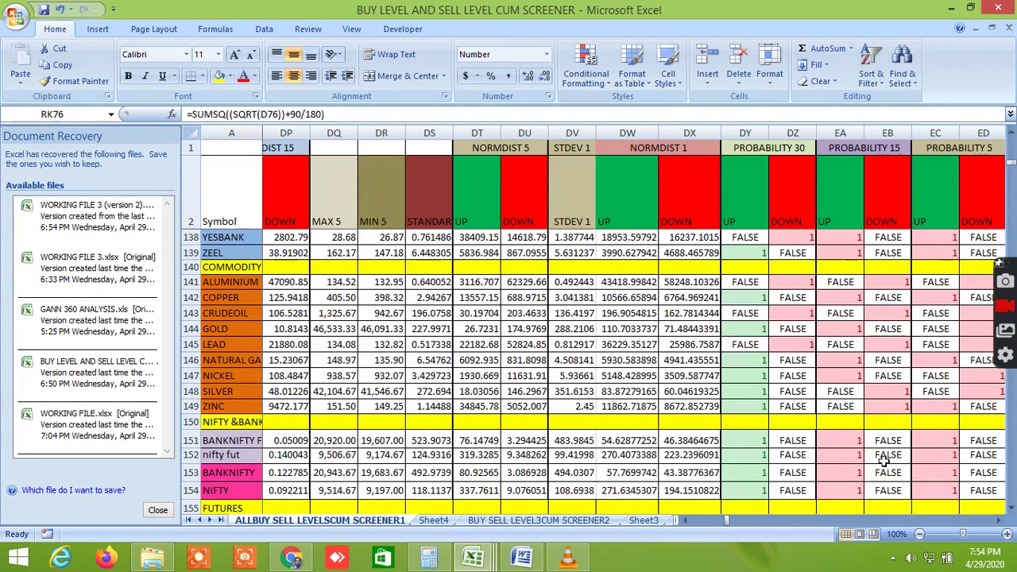
click(1000, 521)
click(999, 521)
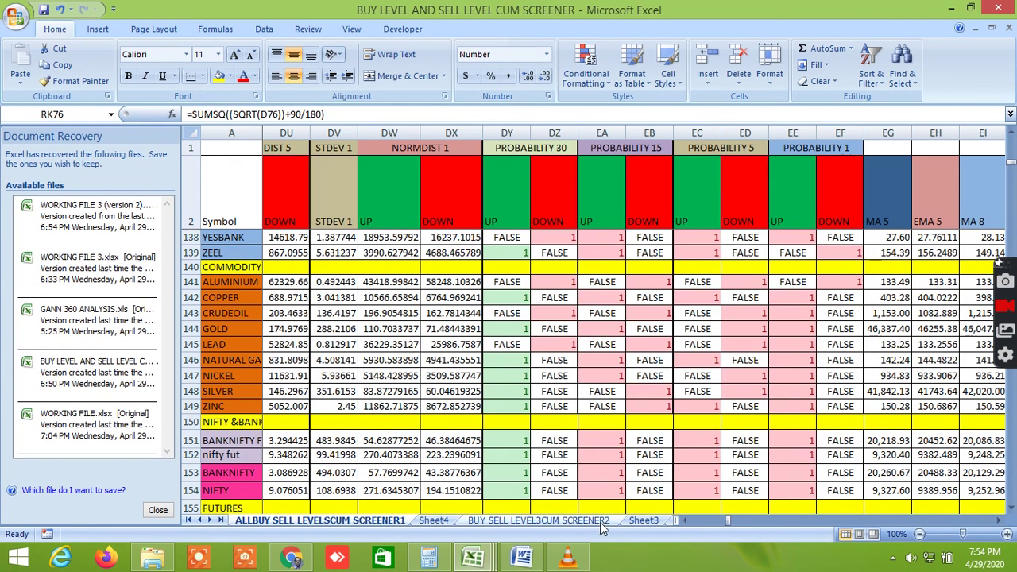
- Switch to the WORKING FILE 3 workbook and locate the Nifty and Bank Nifty rows on the FNO STOCK sheet
click(475, 560)
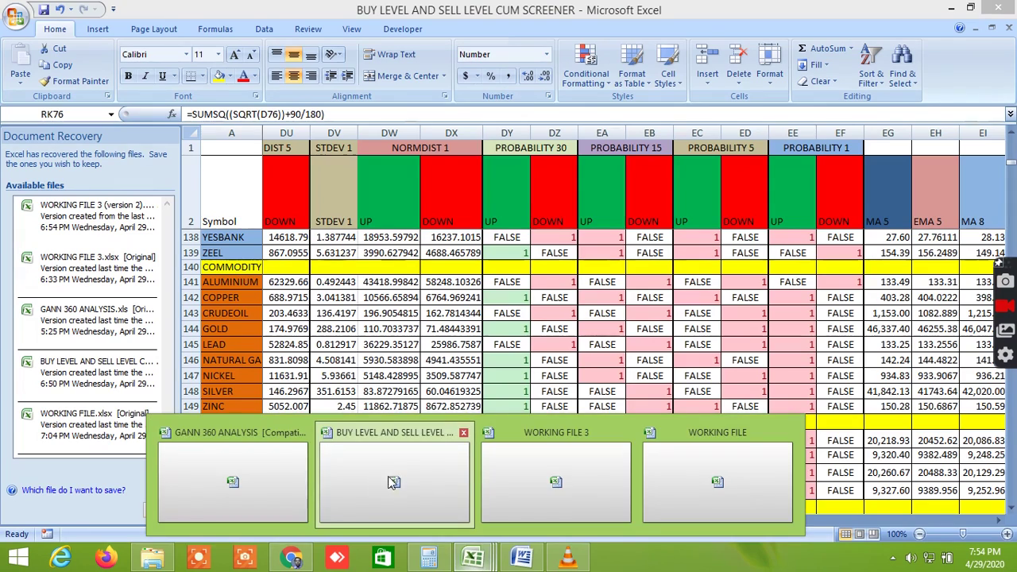
click(617, 477)
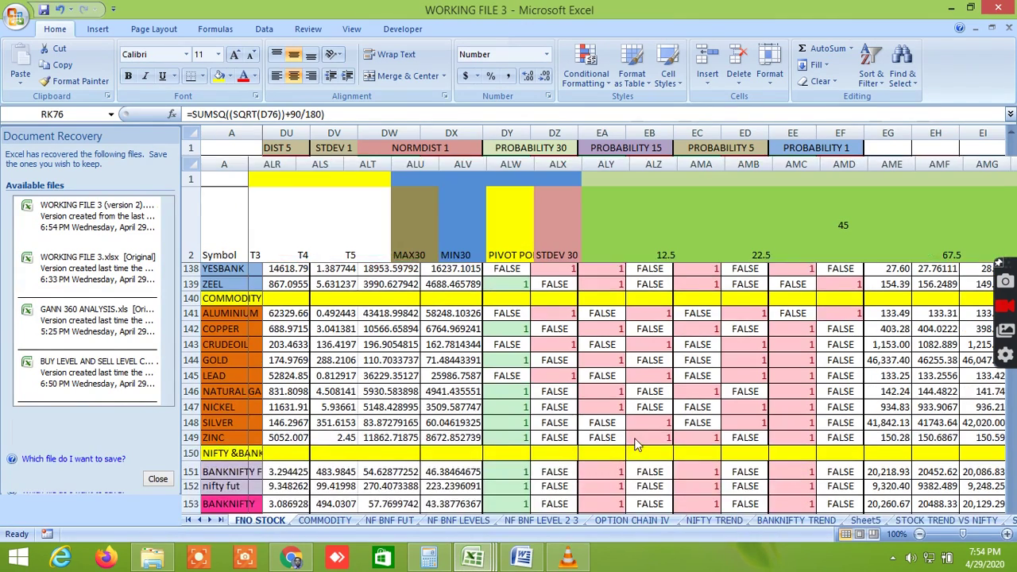
scroll(636, 445, up, 7)
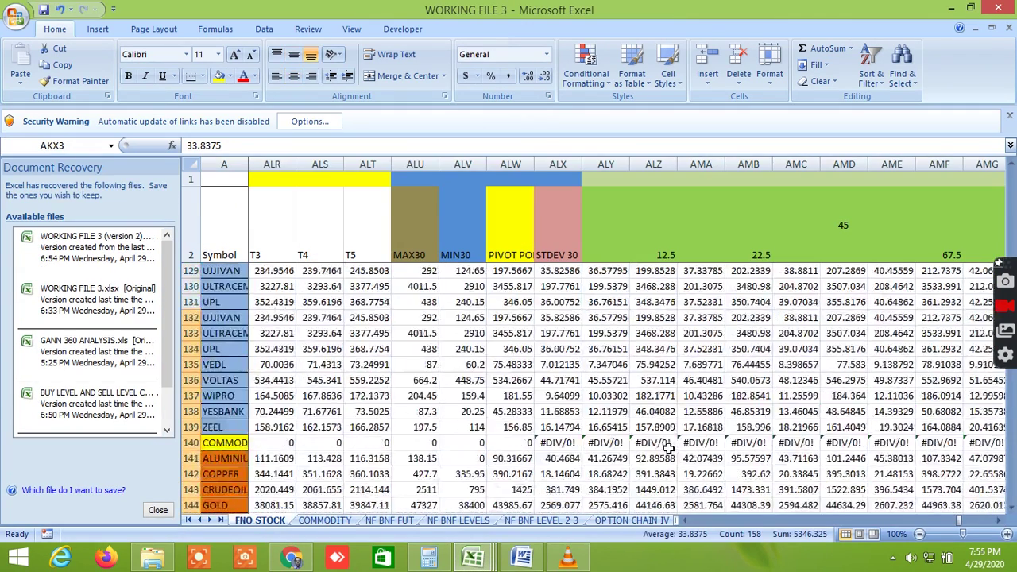
scroll(670, 442, up, 7)
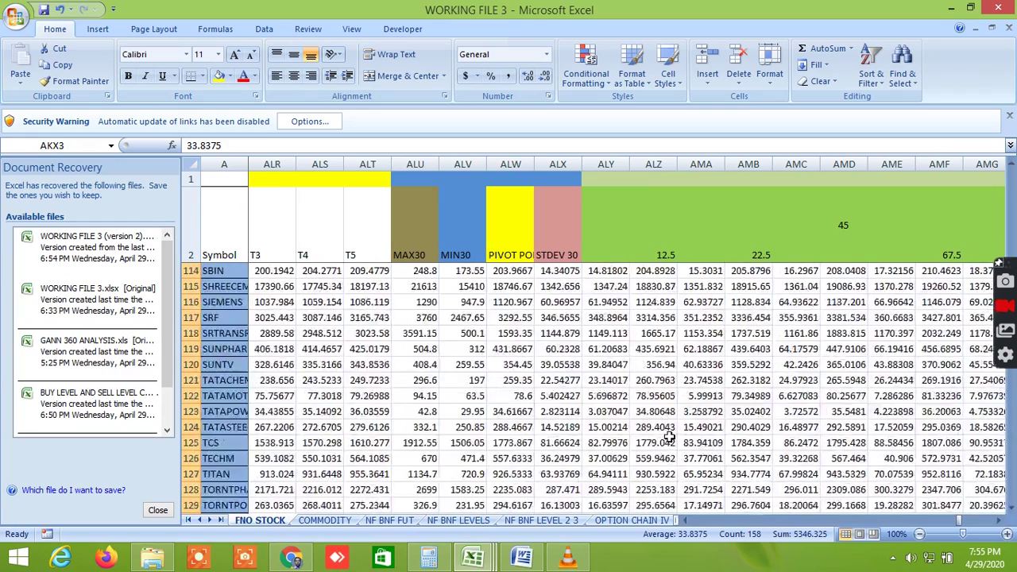
scroll(670, 436, up, 1)
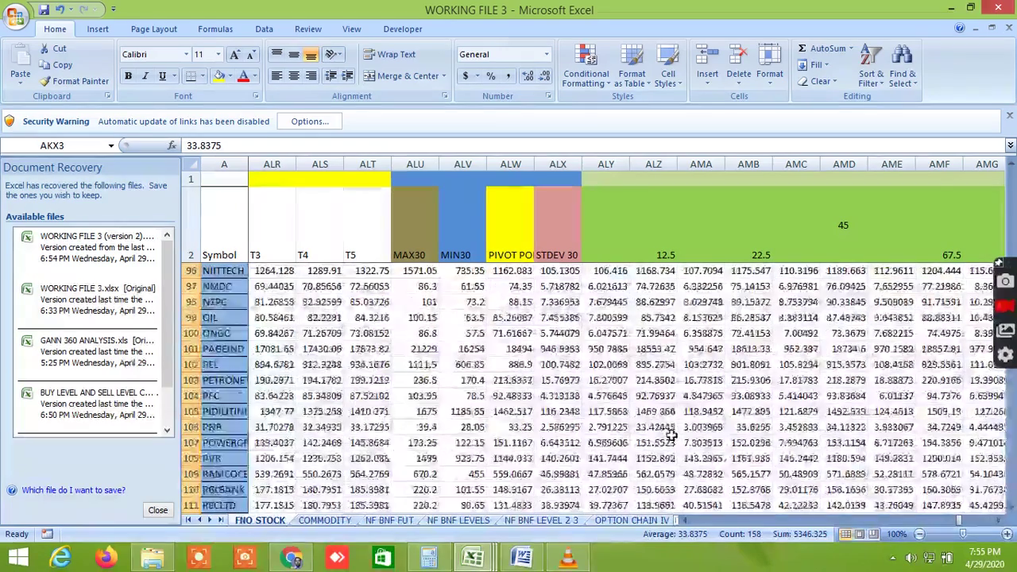
scroll(670, 436, down, 7)
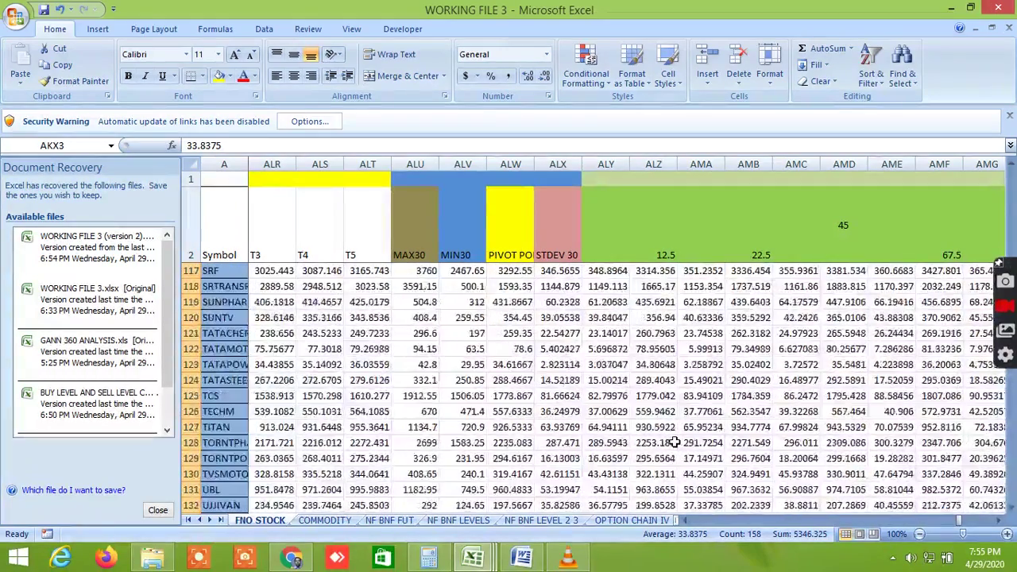
scroll(674, 442, down, 6)
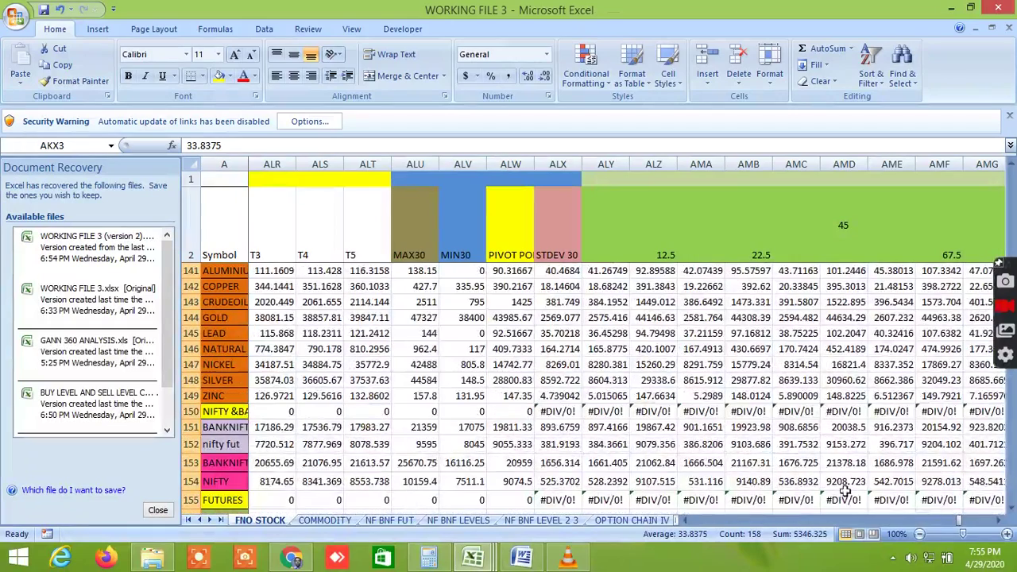
- Review the Fibonacci levels based on true range 1 and the 7-day 360 degree up and down factors for Nifty and Bank Nifty
drag(961, 525, 863, 543)
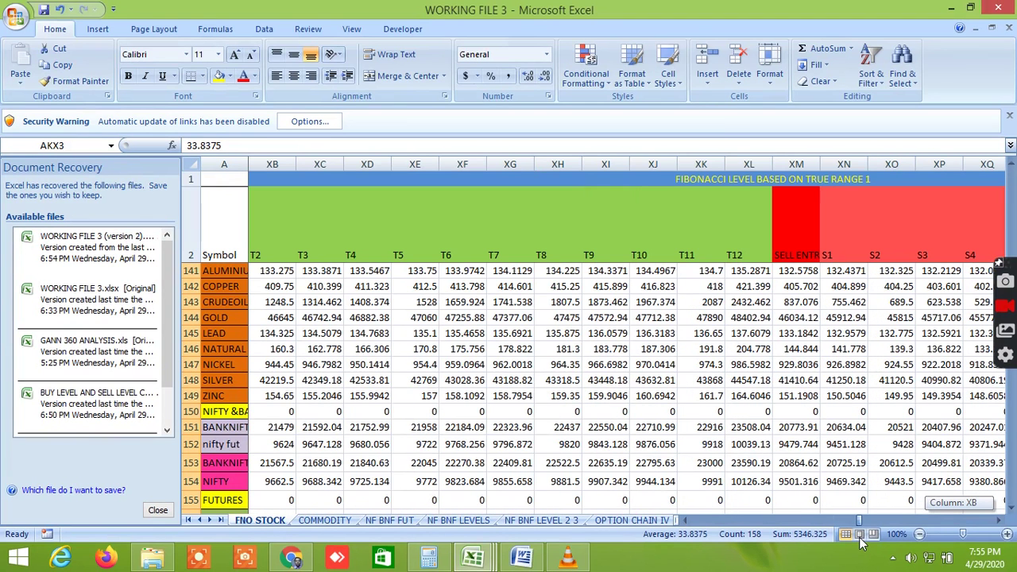
drag(863, 544, 994, 536)
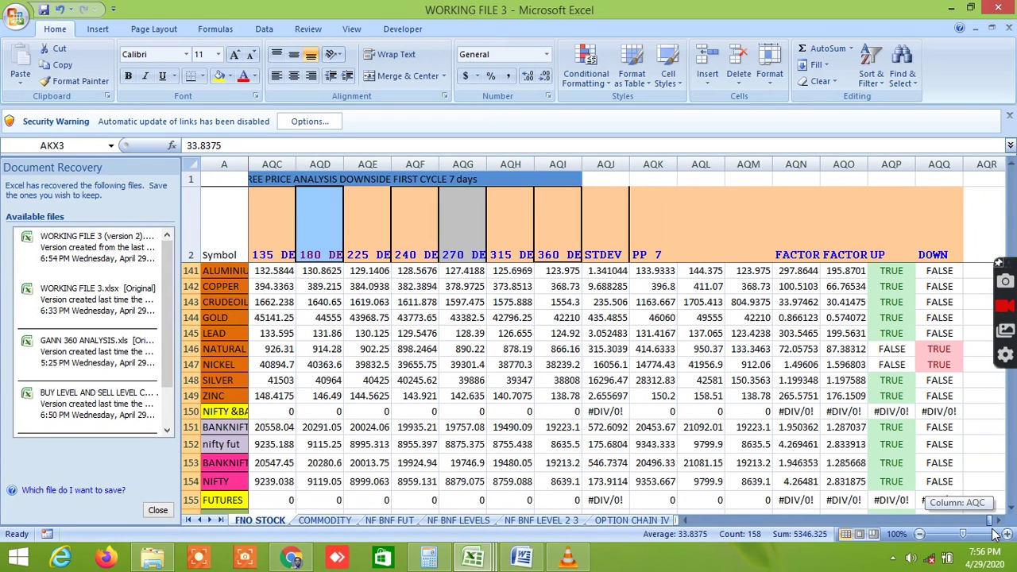
drag(994, 536, 993, 537)
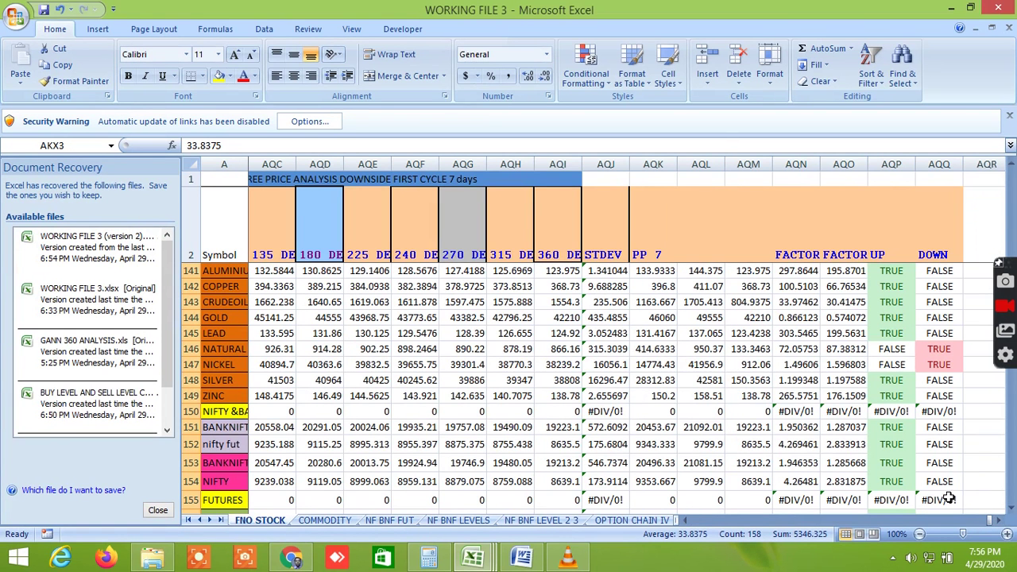